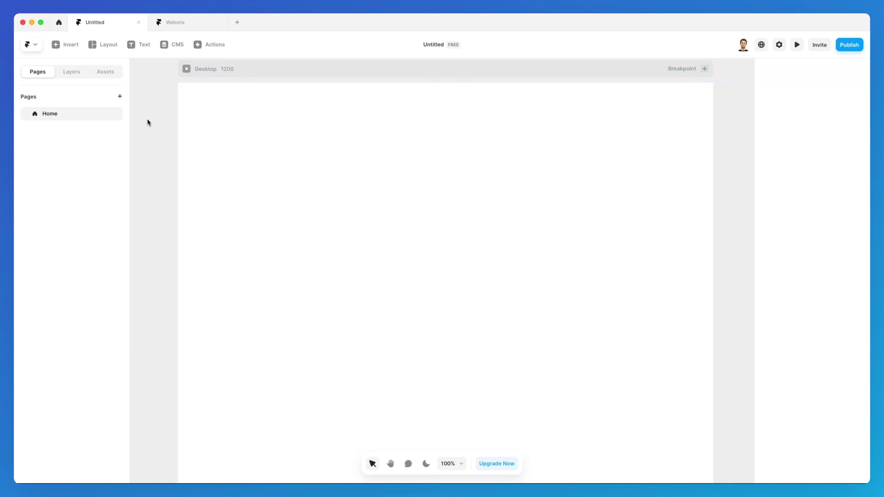
# Insert a placeholder image frame on the Desktop page, then delete it.
pyautogui.click(113, 48)
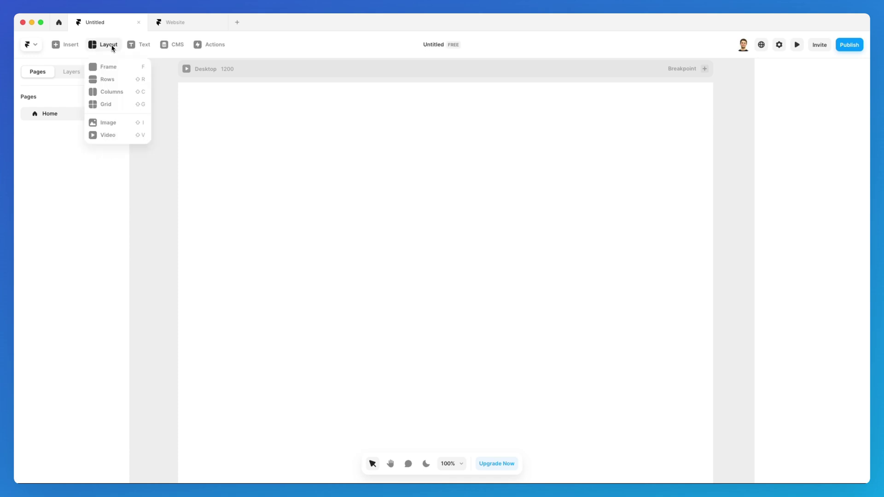
pyautogui.click(130, 122)
pyautogui.moveTo(292, 136); pyautogui.dragTo(620, 381)
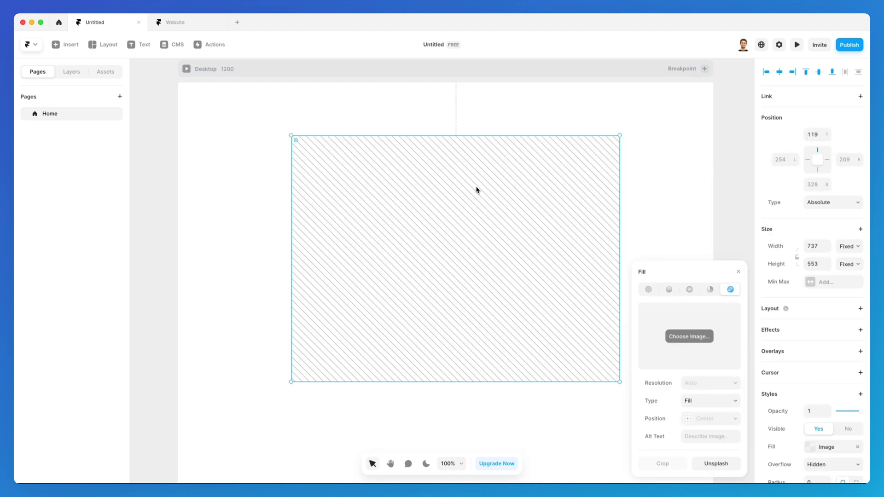
pyautogui.press('Delete')
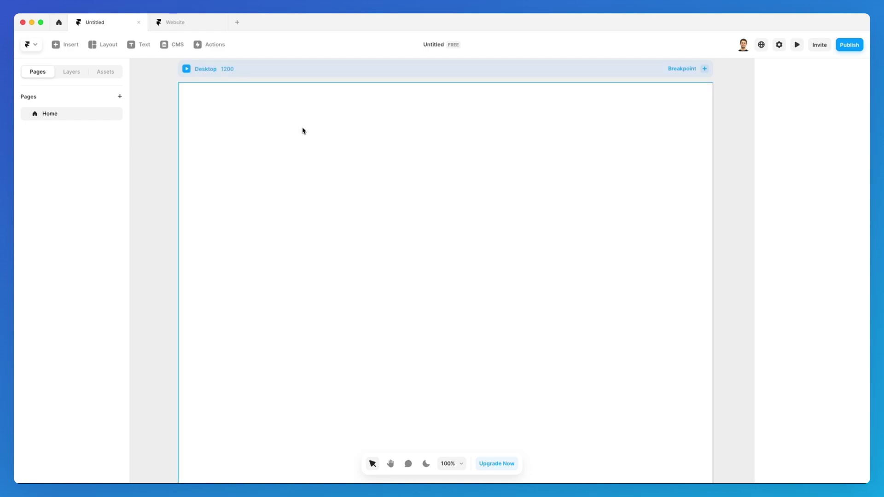
# Draw and delete another image frame, then narrow the window to show the desktop files.
pyautogui.press('i')
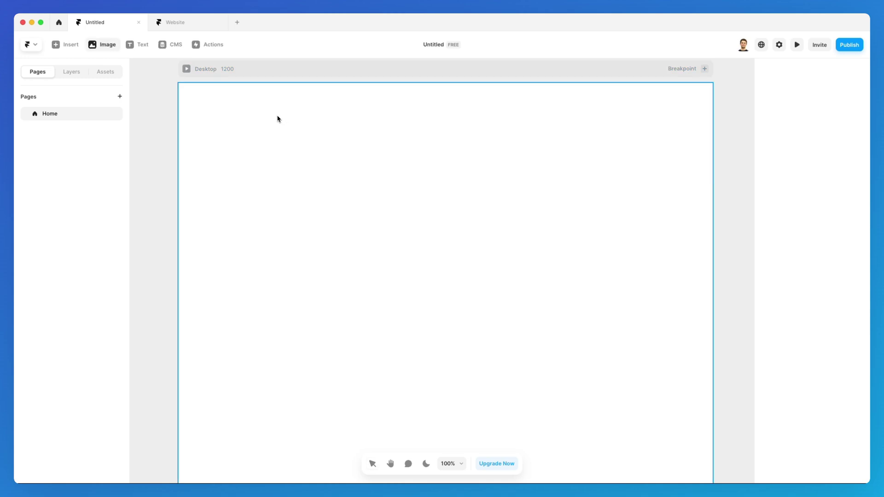
pyautogui.moveTo(270, 114)
pyautogui.mouseDown()
pyautogui.moveTo(365, 177)
pyautogui.moveTo(601, 380)
pyautogui.moveTo(626, 376)
pyautogui.mouseUp()
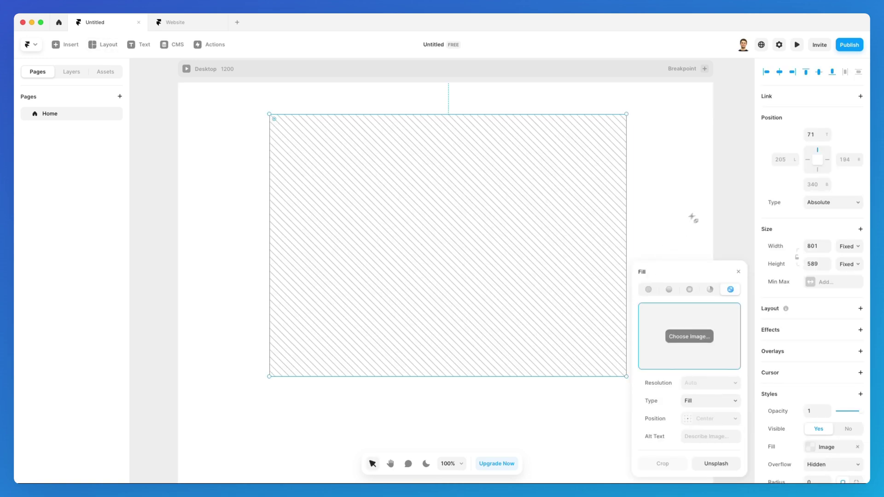
pyautogui.click(651, 227)
pyautogui.click(576, 227)
pyautogui.press('Delete')
pyautogui.moveTo(867, 207); pyautogui.dragTo(728, 211)
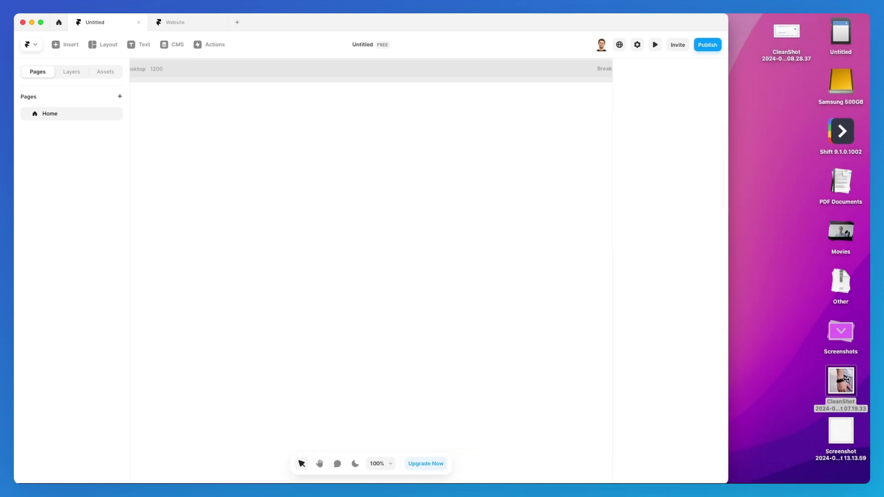
# Drop the CleanShot bracelet PNG onto the page as a 527 × 529 image and restore the window's width.
pyautogui.moveTo(846, 379); pyautogui.dragTo(380, 258)
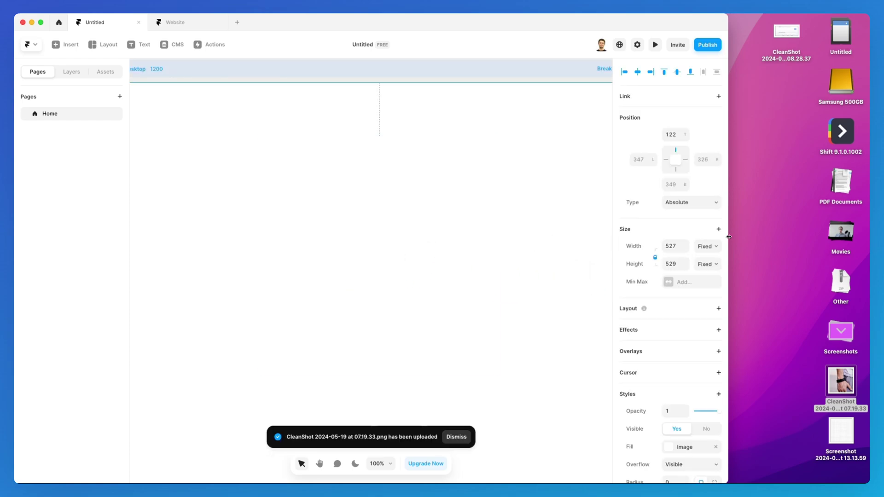
pyautogui.moveTo(728, 237); pyautogui.dragTo(602, 191)
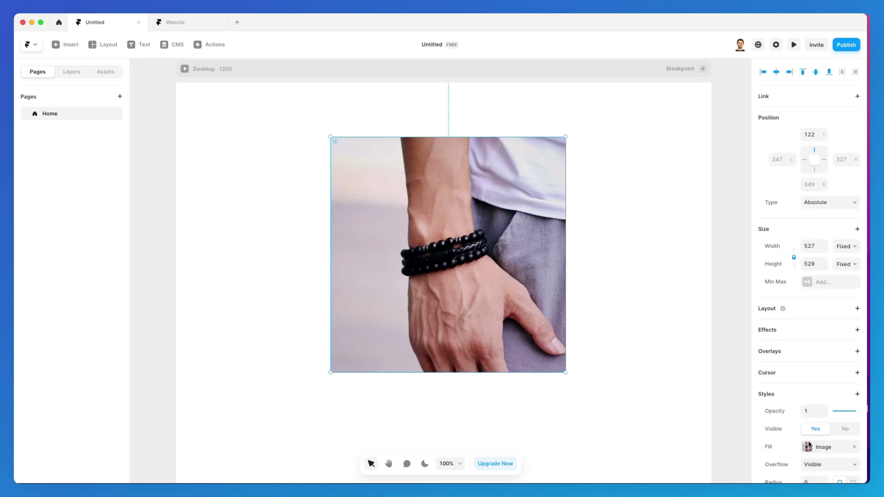
# Open the bracelet photo's image fill settings, starting a replacement-image browse but cancelling it.
pyautogui.scroll(-5, 809, 445)
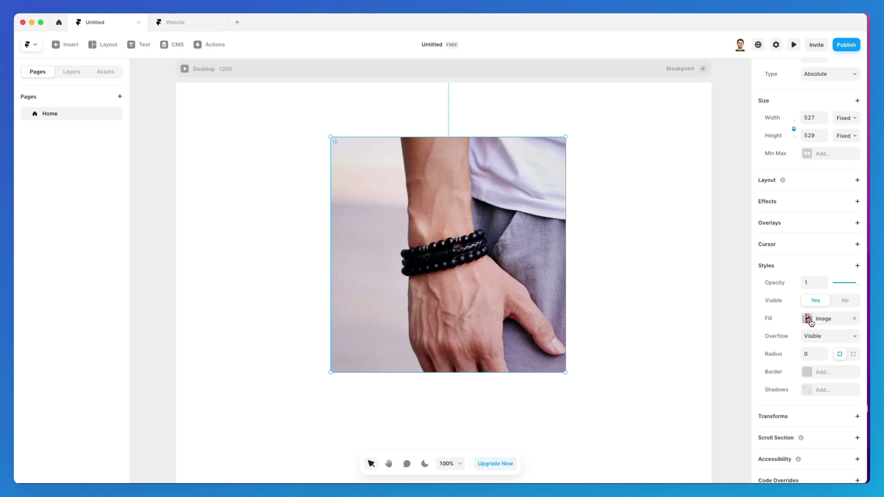
pyautogui.click(808, 318)
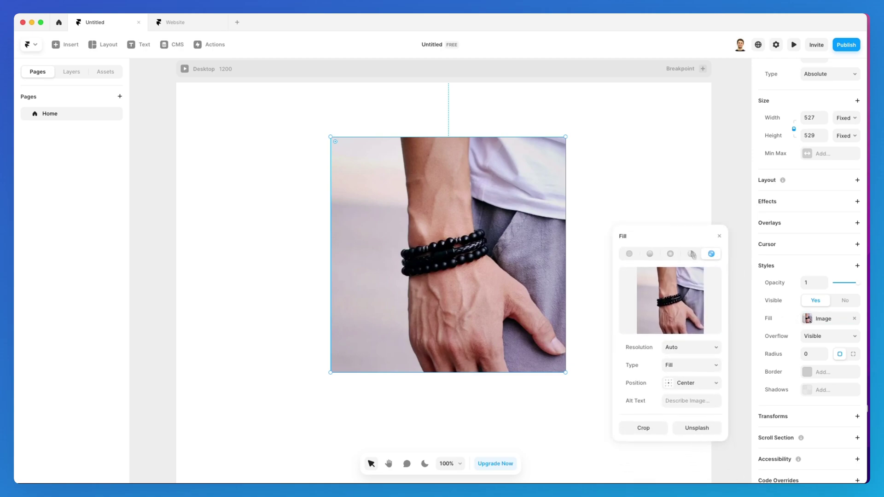
pyautogui.moveTo(656, 176)
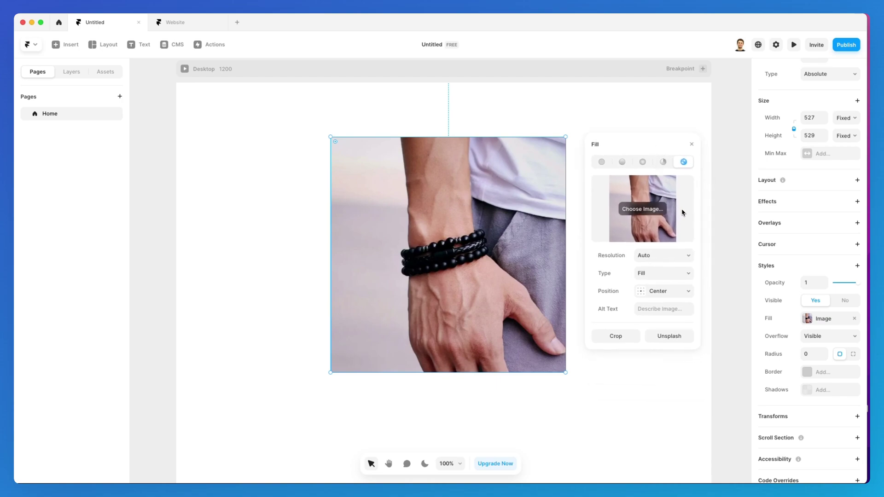
pyautogui.click(646, 212)
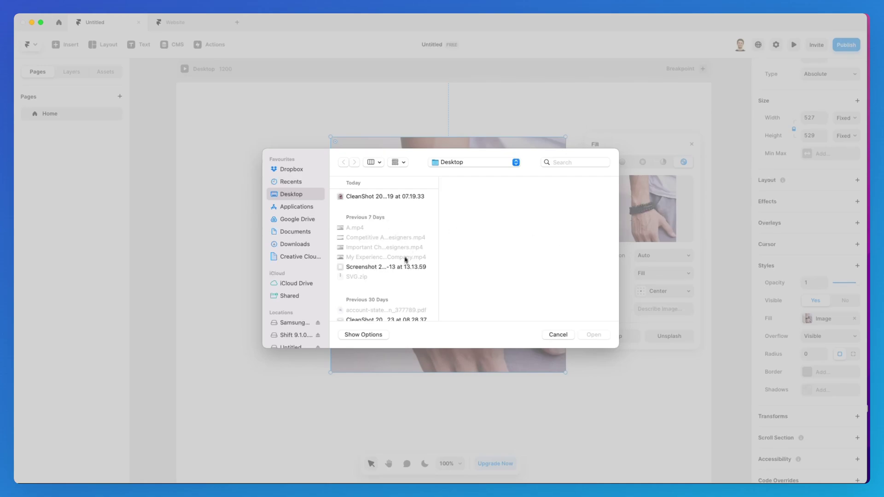
pyautogui.click(554, 335)
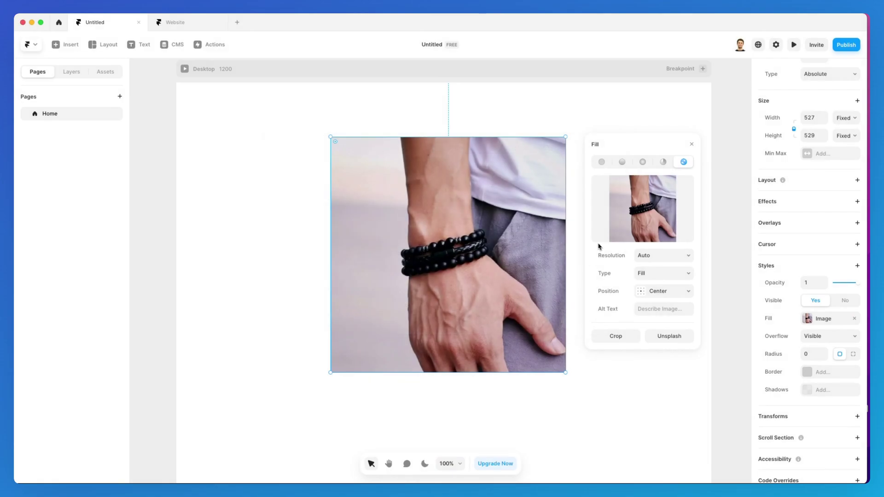
pyautogui.click(652, 258)
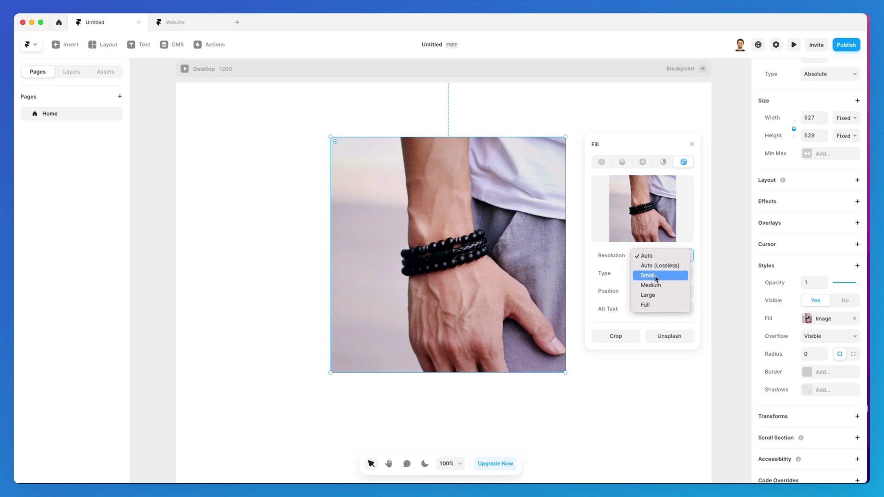
pyautogui.click(656, 276)
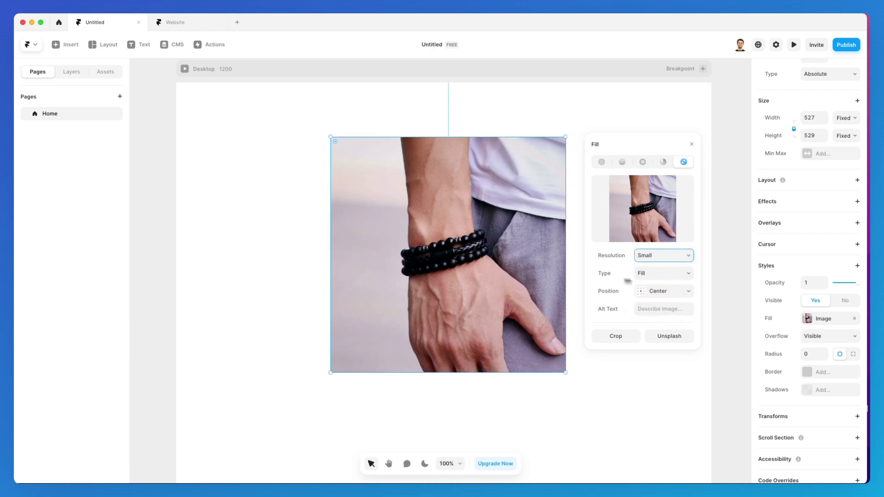
pyautogui.scroll(5, 501, 259)
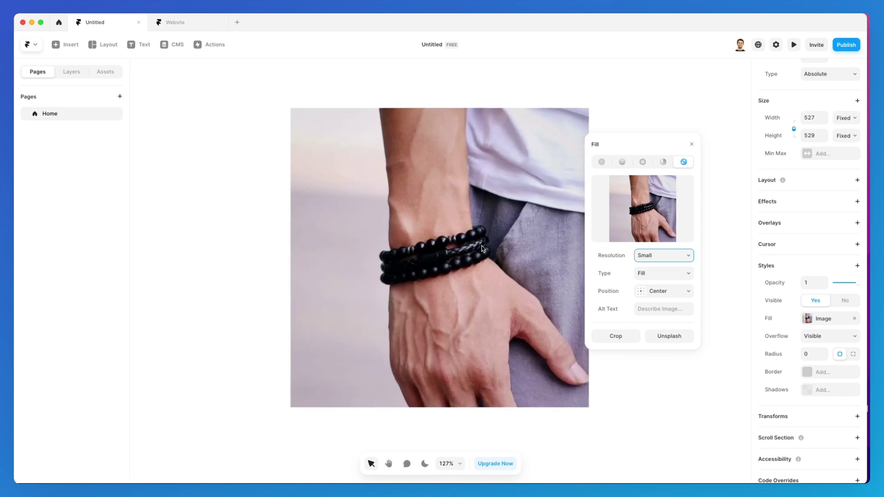
pyautogui.scroll(-3, 483, 248)
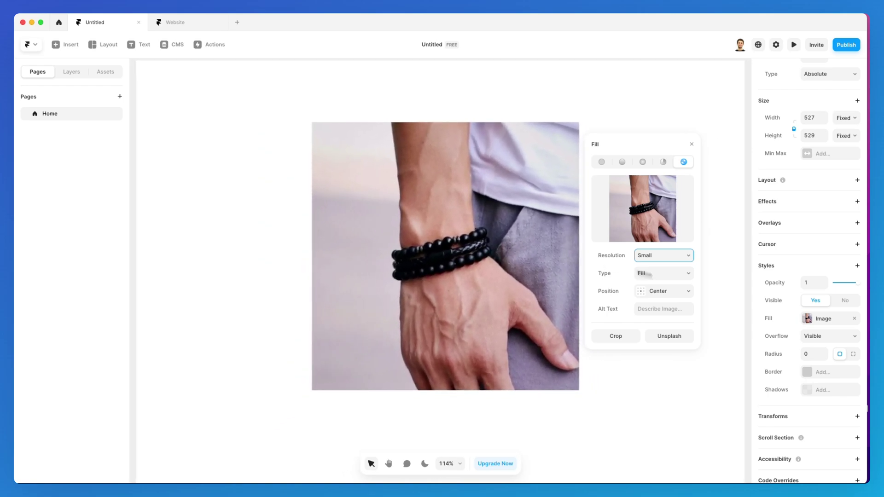
pyautogui.click(664, 259)
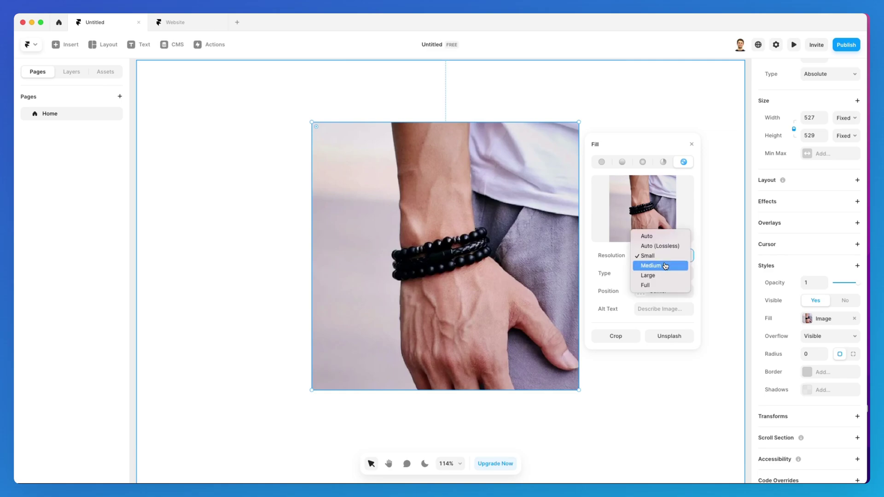
pyautogui.click(665, 265)
pyautogui.click(665, 258)
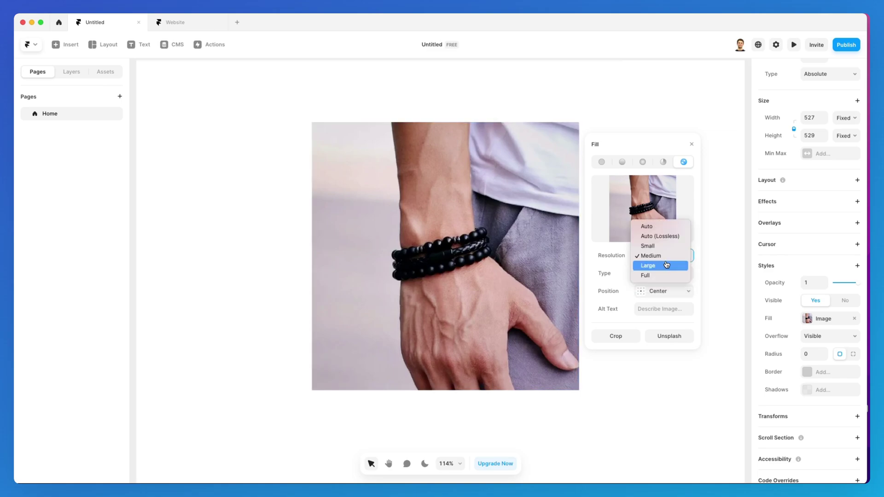
pyautogui.click(666, 266)
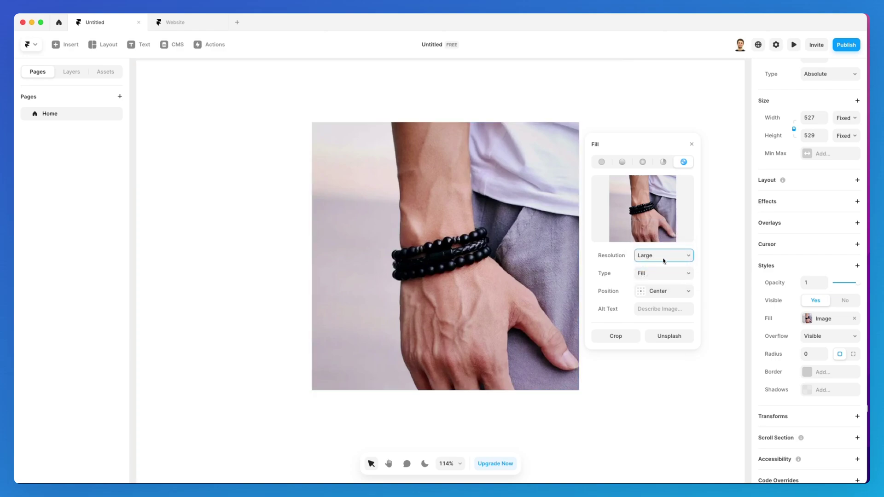
pyautogui.click(663, 260)
pyautogui.click(664, 264)
pyautogui.click(663, 256)
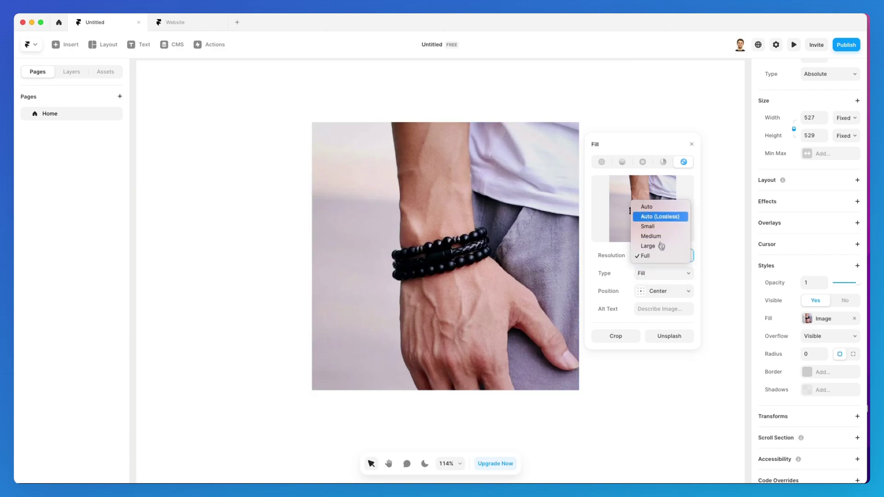
pyautogui.click(647, 206)
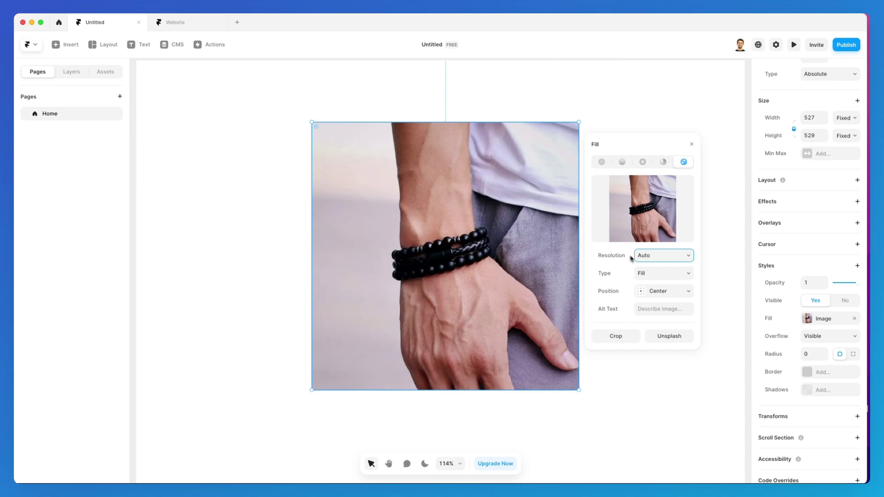
# Replace the square photo with a 792 × 378 image frame filled with the CleanShot bracelet photo.
pyautogui.press('Delete')
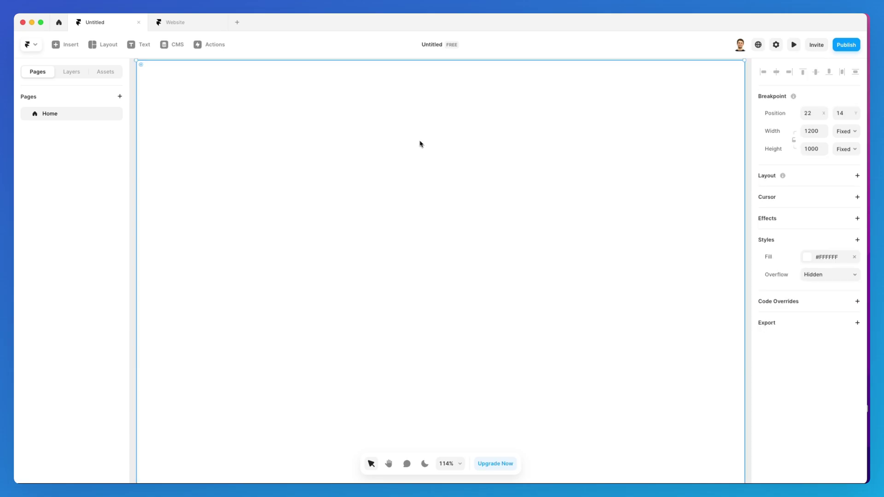
pyautogui.click(103, 45)
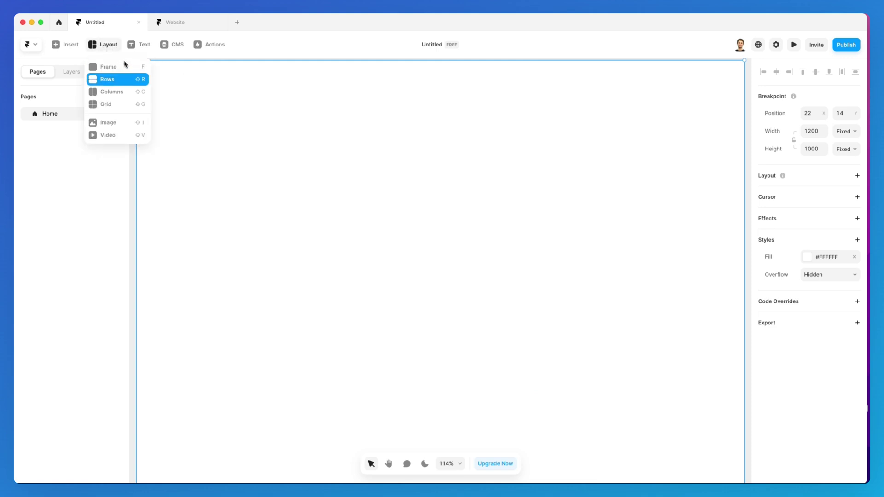
pyautogui.click(130, 123)
pyautogui.moveTo(234, 147); pyautogui.dragTo(635, 339)
pyautogui.click(690, 328)
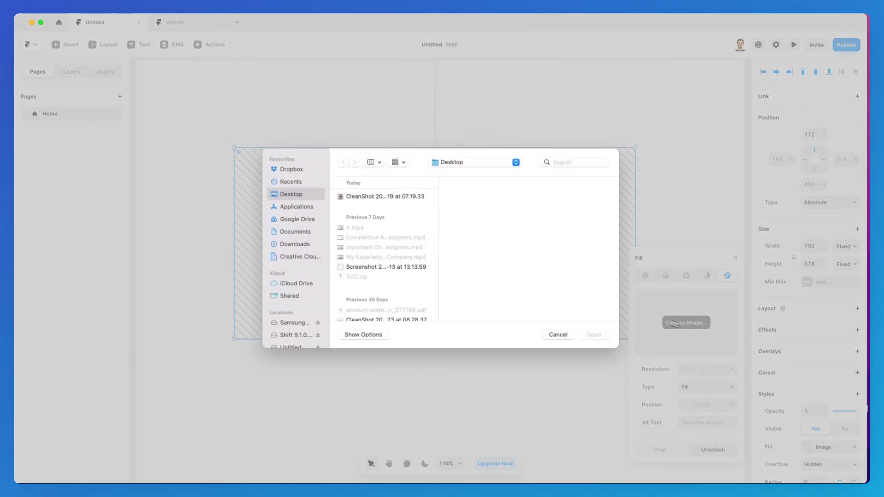
pyautogui.click(427, 201)
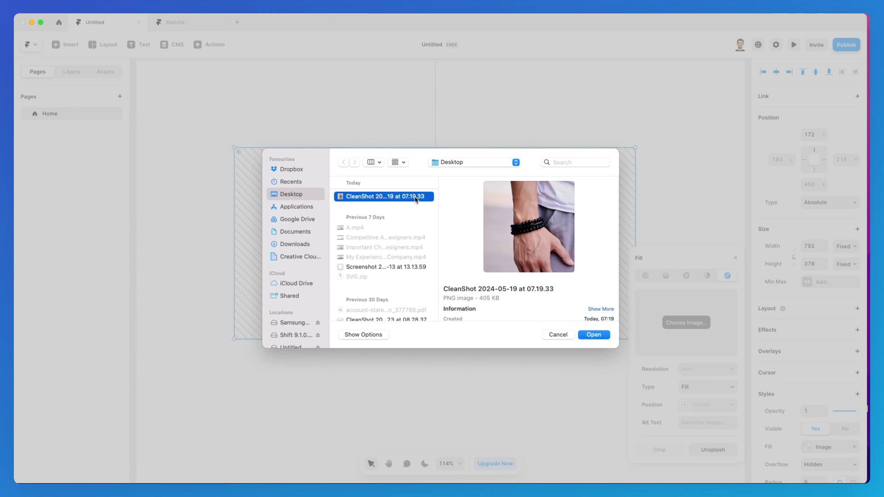
pyautogui.doubleClick(416, 198)
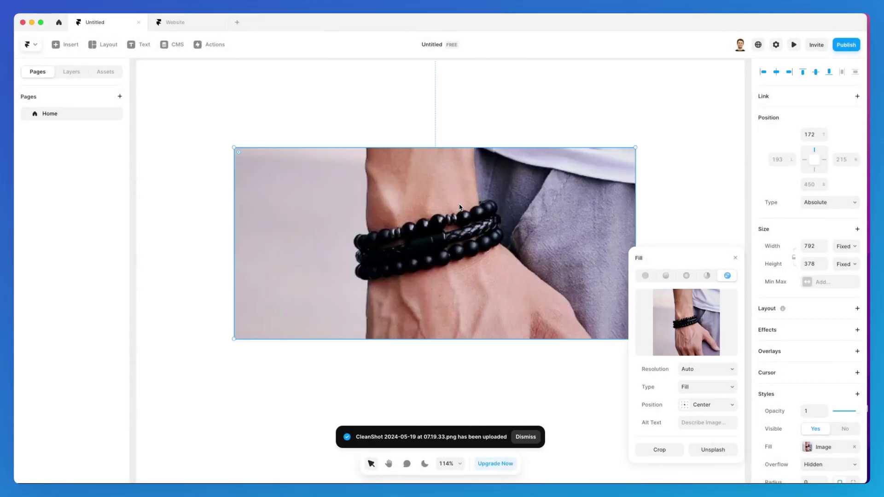
pyautogui.scroll(1, 459, 206)
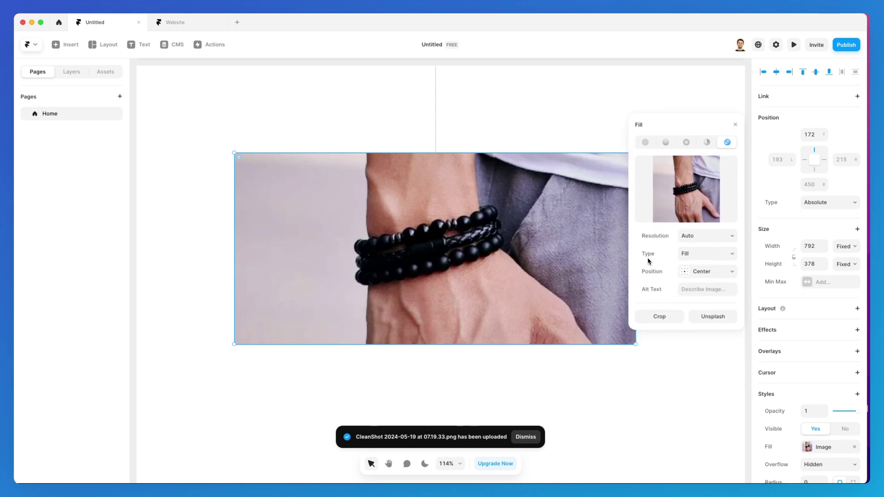
# Switch the photo fill type to Fit and resize the frame to a 462 × 462 square.
pyautogui.click(686, 260)
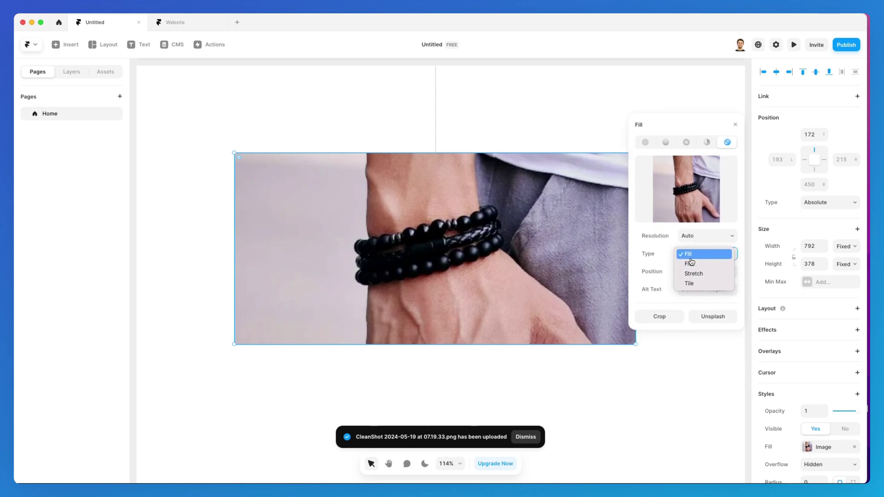
pyautogui.click(689, 256)
pyautogui.moveTo(552, 148); pyautogui.dragTo(545, 131)
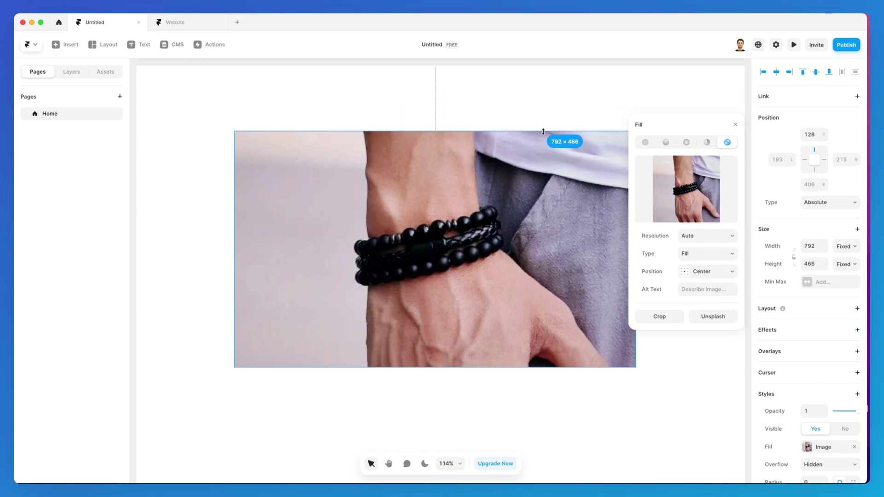
pyautogui.click(685, 254)
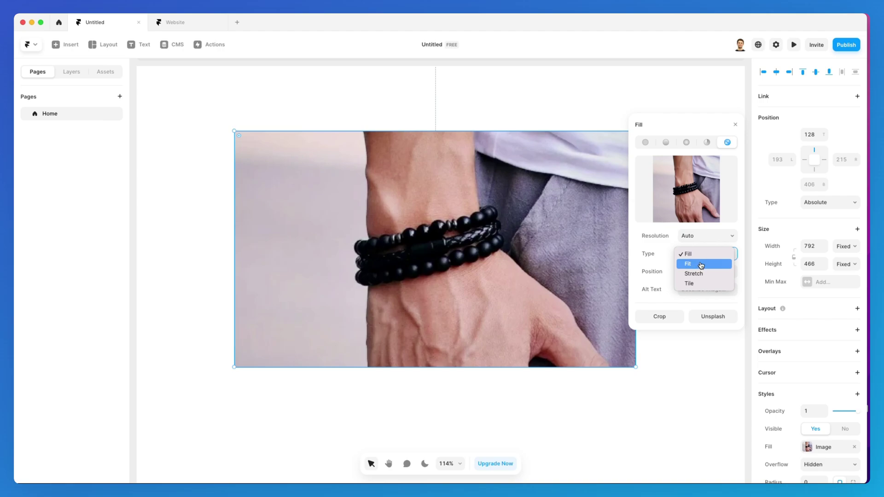
pyautogui.click(700, 264)
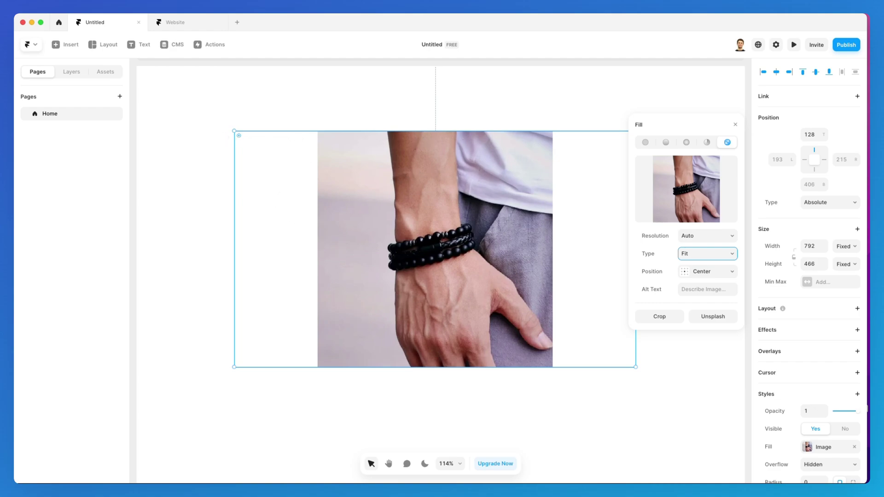
pyautogui.moveTo(235, 118); pyautogui.dragTo(318, 132)
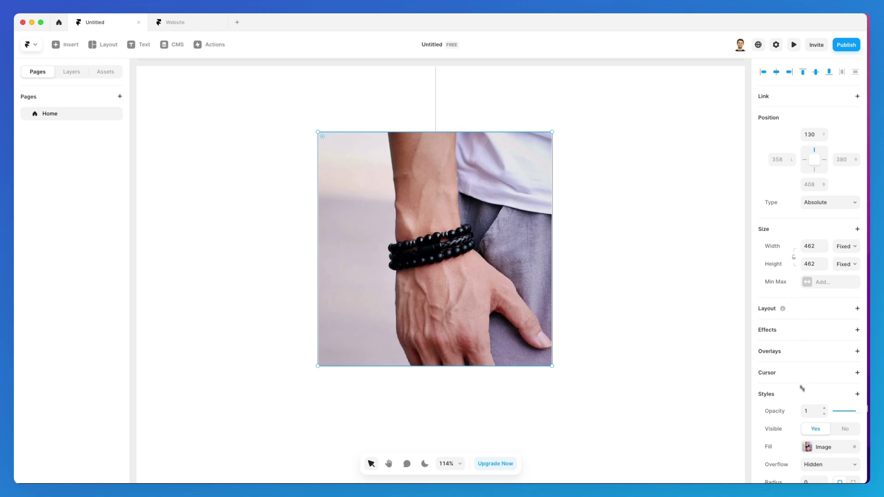
# Keep the fill type as Fit and align the photo to the left of its frame.
pyautogui.click(823, 447)
pyautogui.moveTo(695, 276); pyautogui.dragTo(682, 135)
pyautogui.click(701, 261)
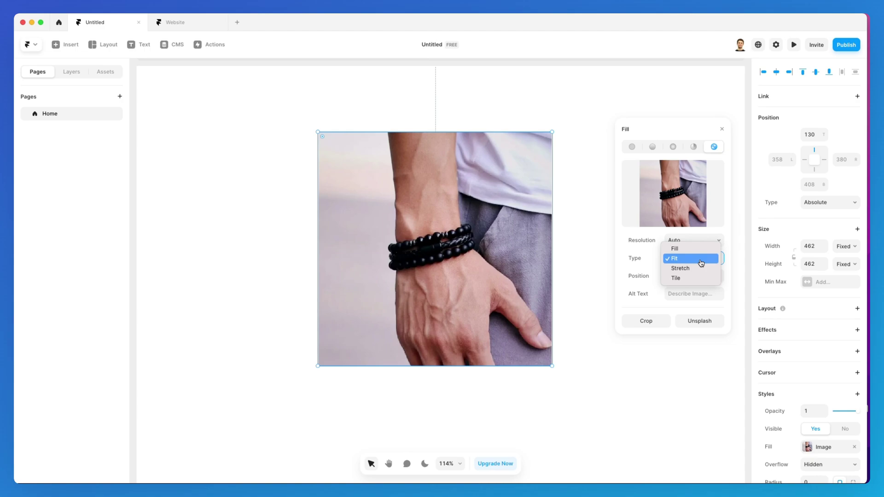
pyautogui.click(701, 262)
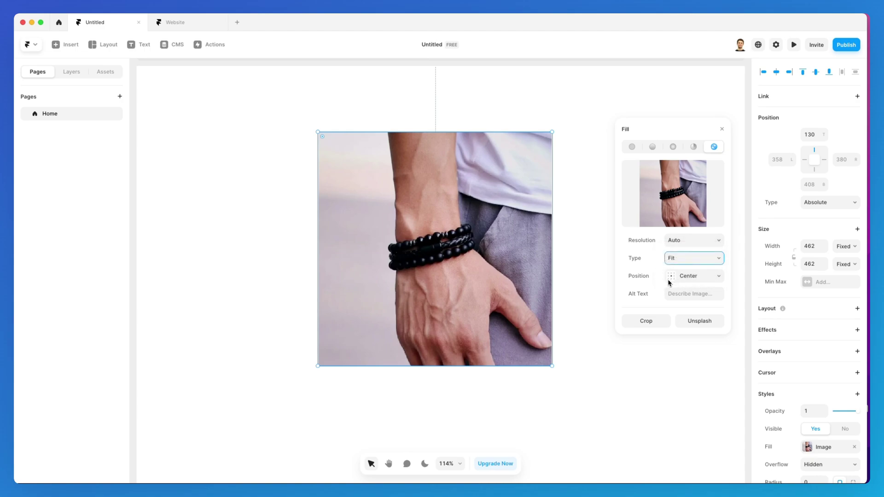
pyautogui.click(670, 279)
pyautogui.click(651, 276)
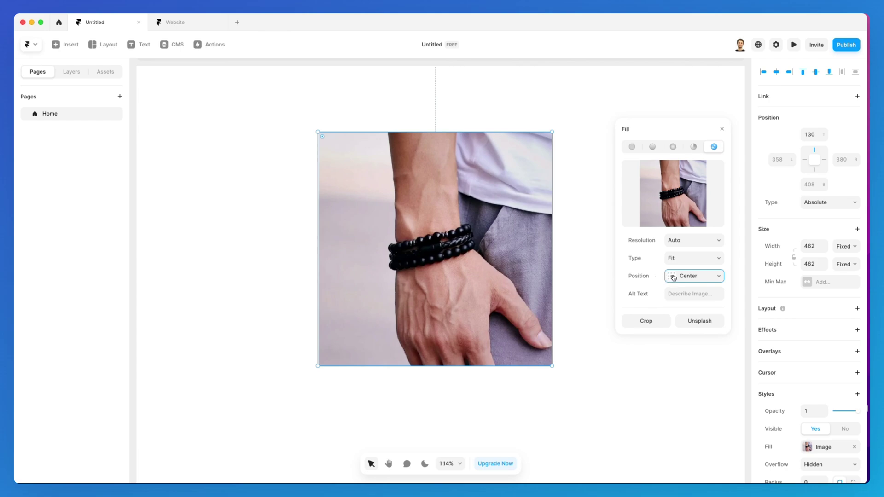
pyautogui.click(673, 276)
pyautogui.click(680, 267)
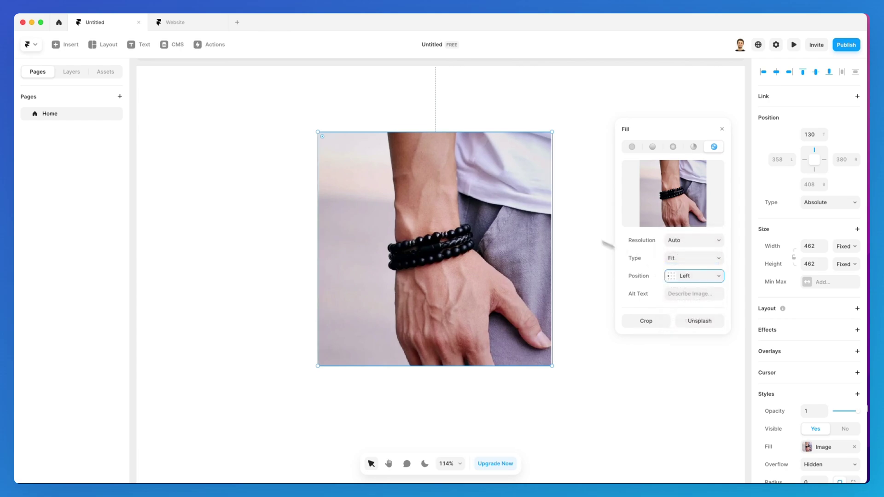
pyautogui.click(580, 158)
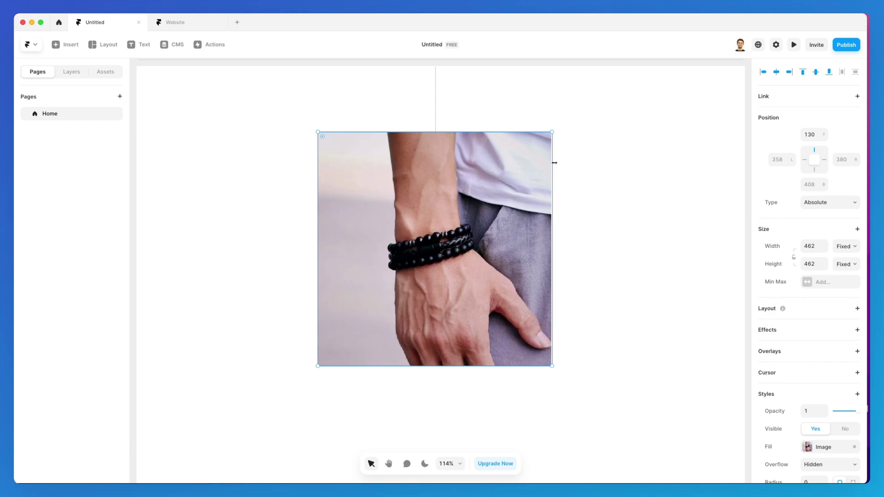
# Widen the frame to 876 px, try Center and Right positions, and undo the extra height change.
pyautogui.moveTo(553, 163); pyautogui.dragTo(657, 164)
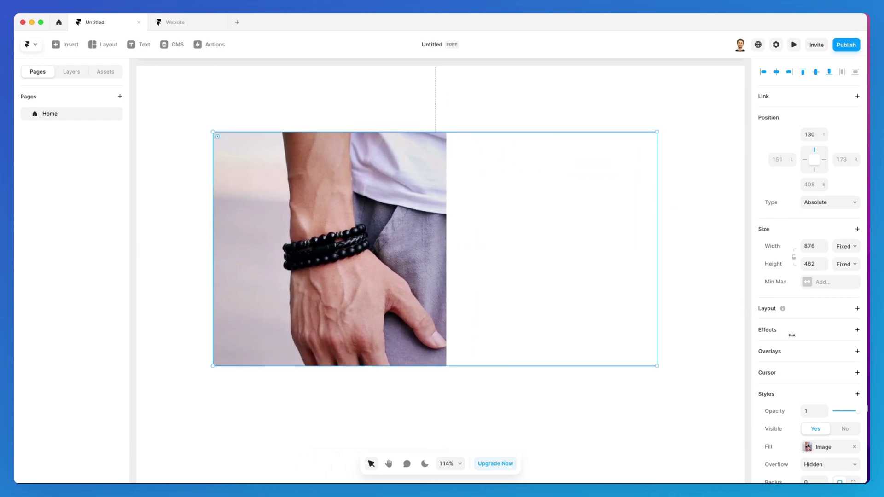
pyautogui.click(817, 447)
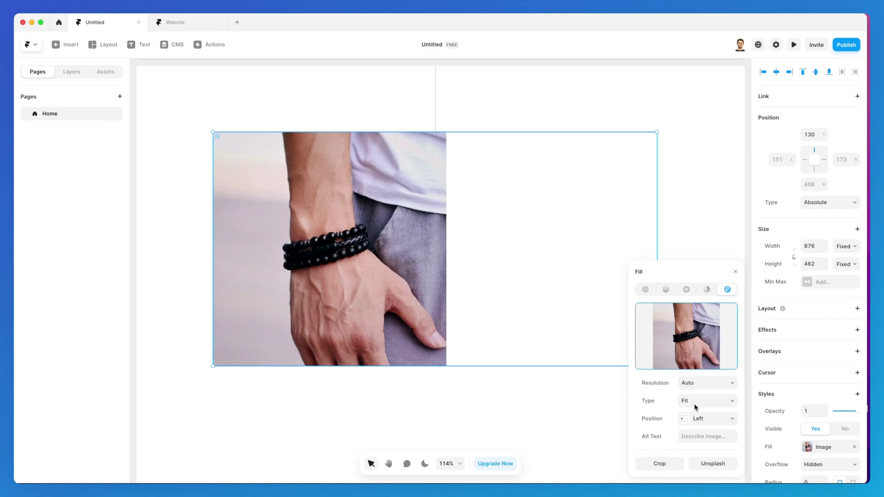
pyautogui.click(702, 418)
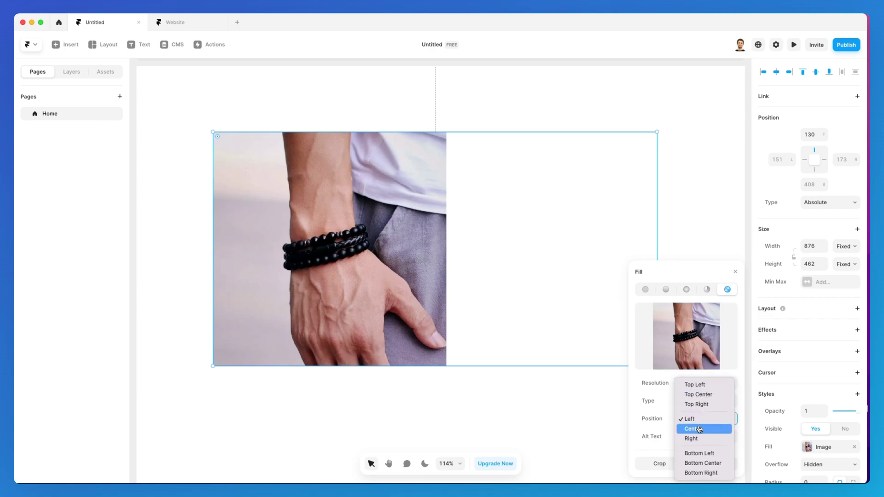
pyautogui.click(699, 429)
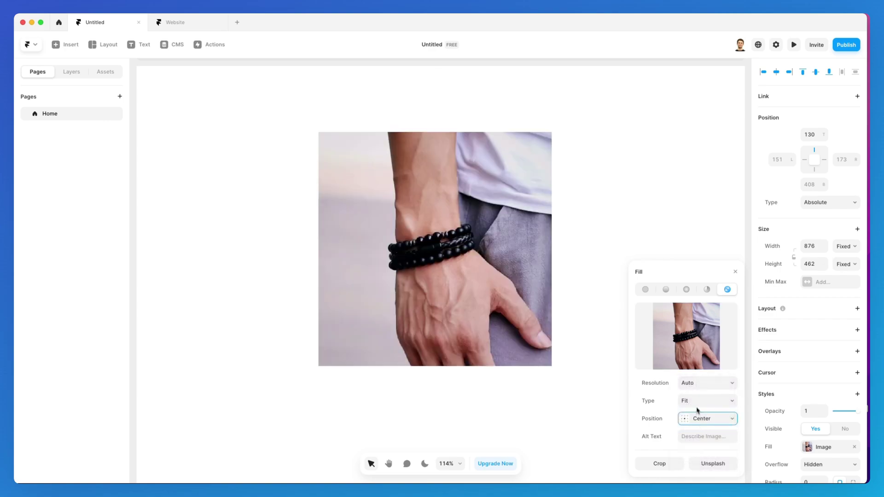
pyautogui.click(701, 418)
pyautogui.click(709, 428)
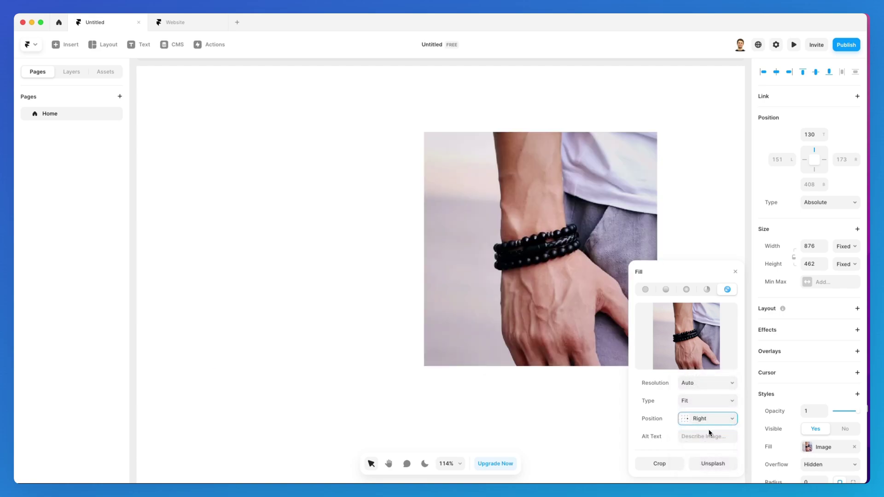
pyautogui.moveTo(506, 132); pyautogui.dragTo(522, 150)
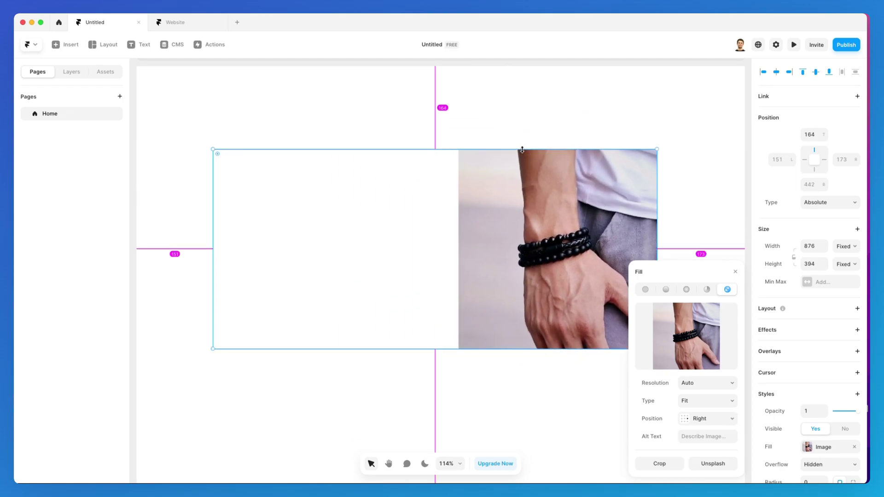
pyautogui.click(708, 418)
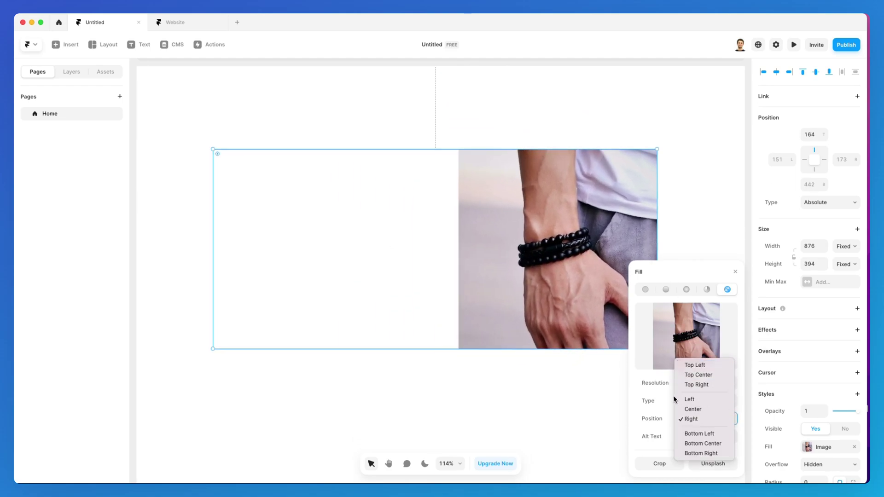
pyautogui.click(647, 381)
pyautogui.moveTo(689, 271); pyautogui.dragTo(644, 158)
pyautogui.press('super+z')
pyautogui.press('super+z')
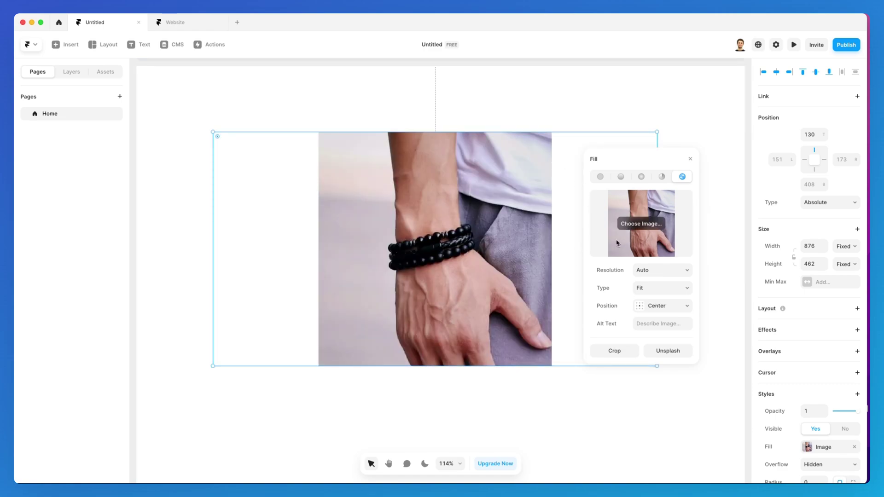
# Stretch the photo, resize the frame to 746 × 550, then switch the fill to Tile at 100%.
pyautogui.click(658, 287)
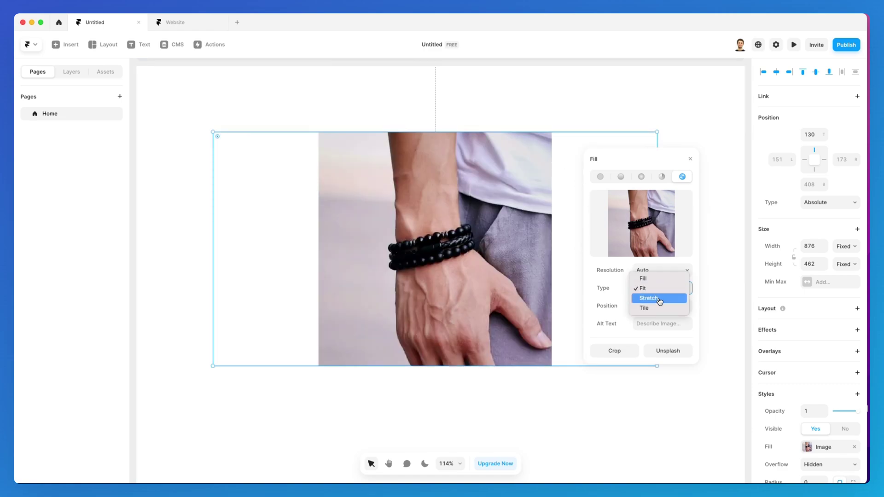
pyautogui.click(659, 300)
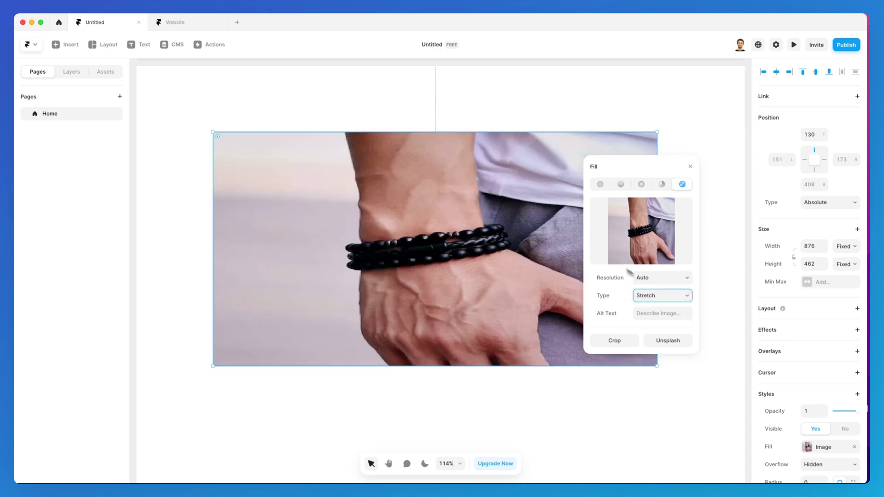
pyautogui.moveTo(650, 138); pyautogui.dragTo(624, 109)
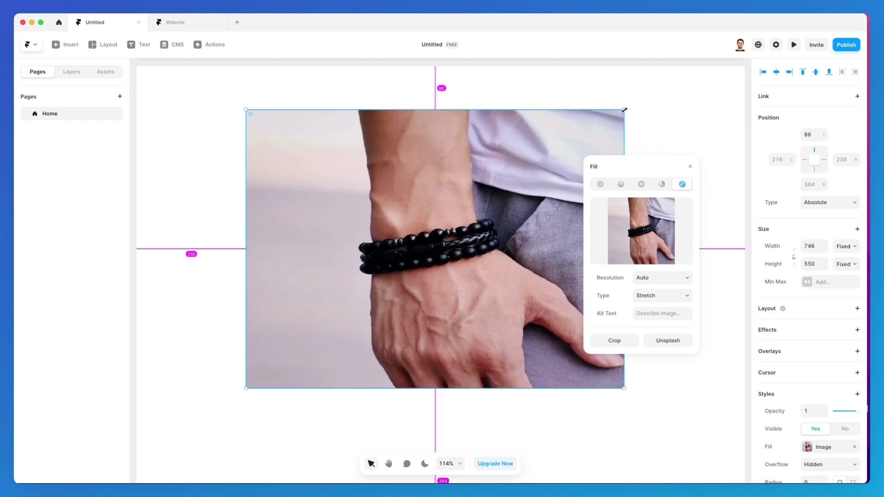
pyautogui.click(681, 296)
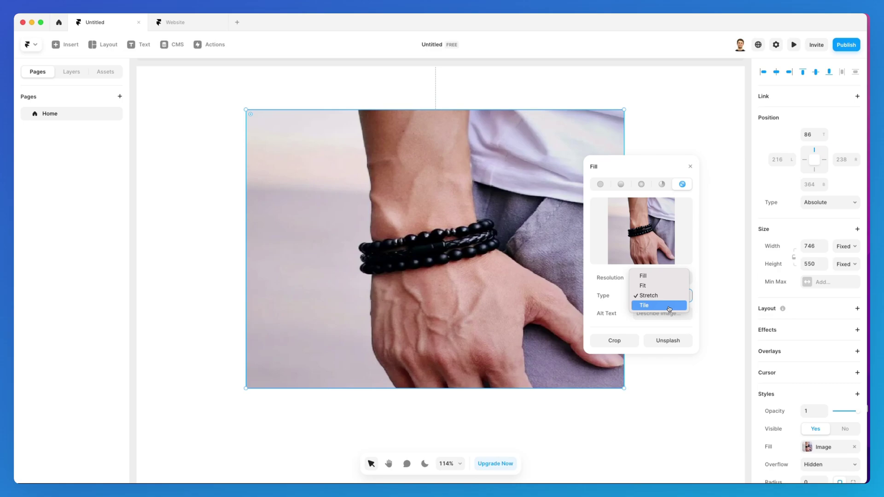
pyautogui.click(668, 306)
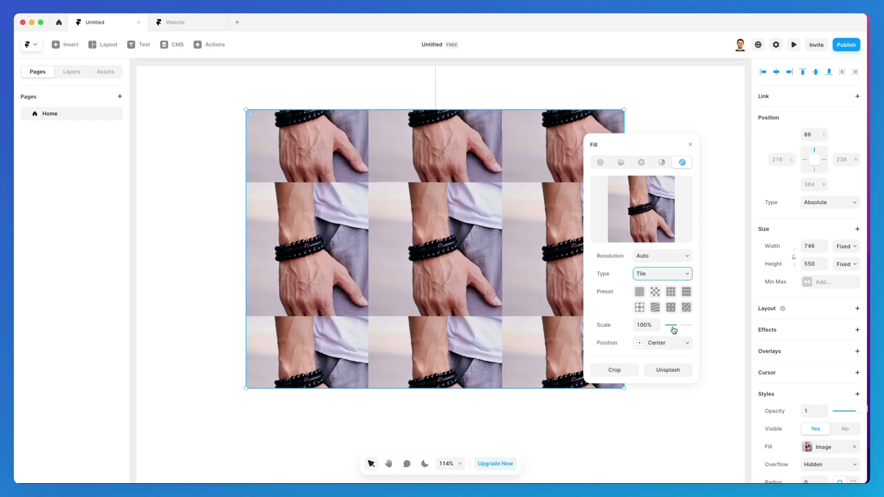
# Shrink the tiles to 67% scale and try the grid, checkerboard and horizontal-line patterns.
pyautogui.moveTo(676, 326)
pyautogui.mouseDown()
pyautogui.moveTo(685, 328)
pyautogui.moveTo(667, 328)
pyautogui.moveTo(674, 327)
pyautogui.mouseUp()
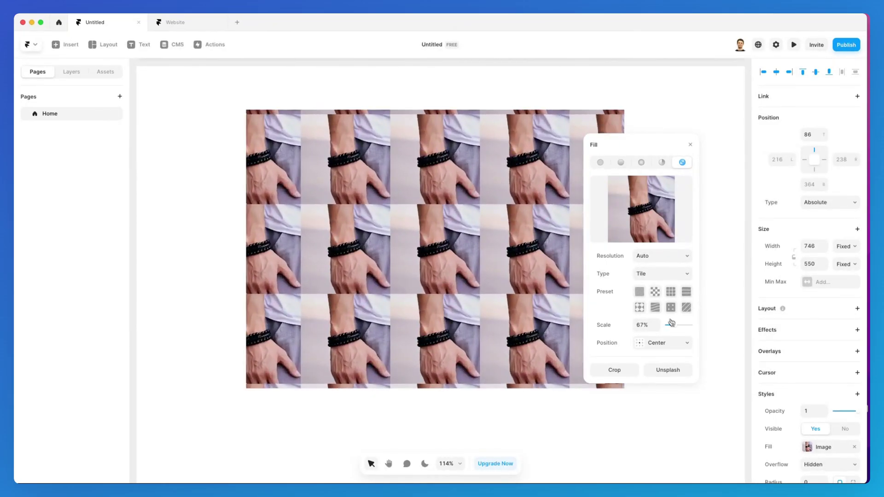
pyautogui.click(672, 293)
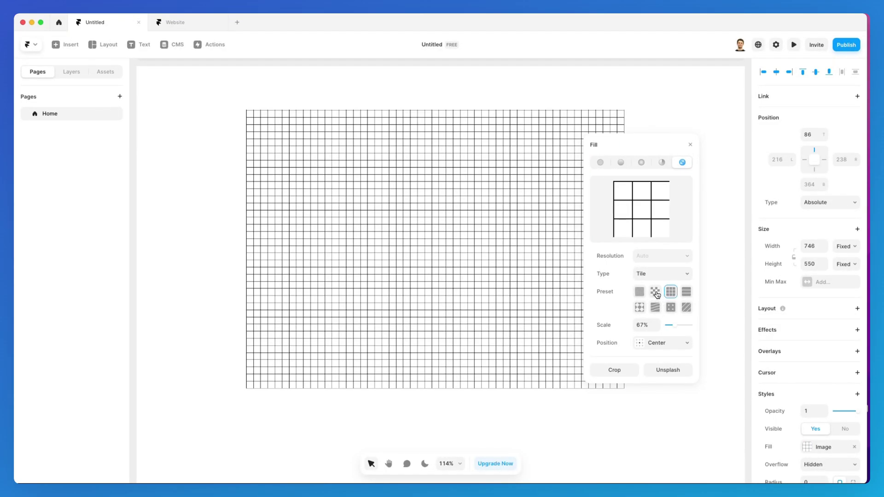
pyautogui.click(659, 295)
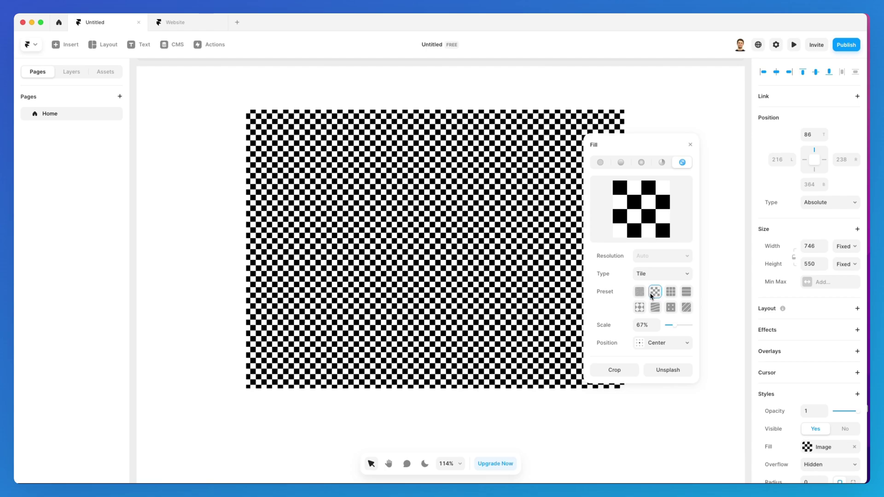
pyautogui.click(686, 293)
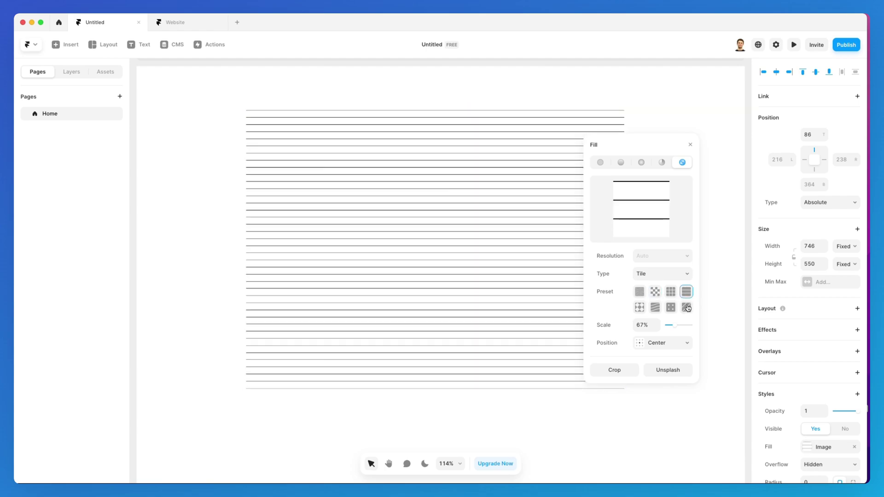
# Try diagonal stripes, dots and wavy lines, then undo back to the tiled bracelet photo.
pyautogui.click(687, 308)
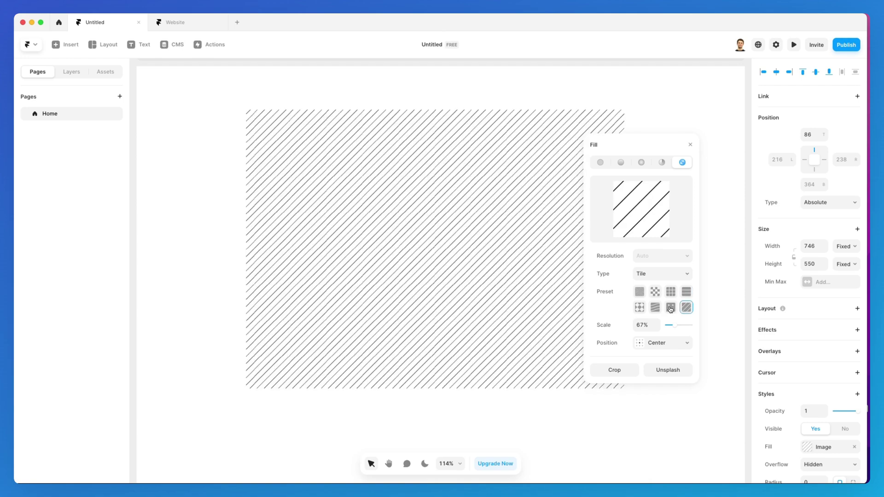
pyautogui.click(670, 308)
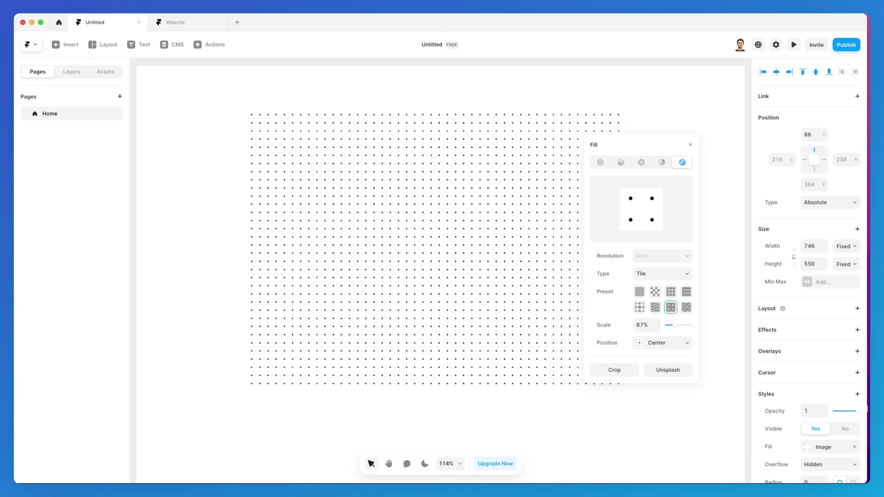
pyautogui.click(655, 307)
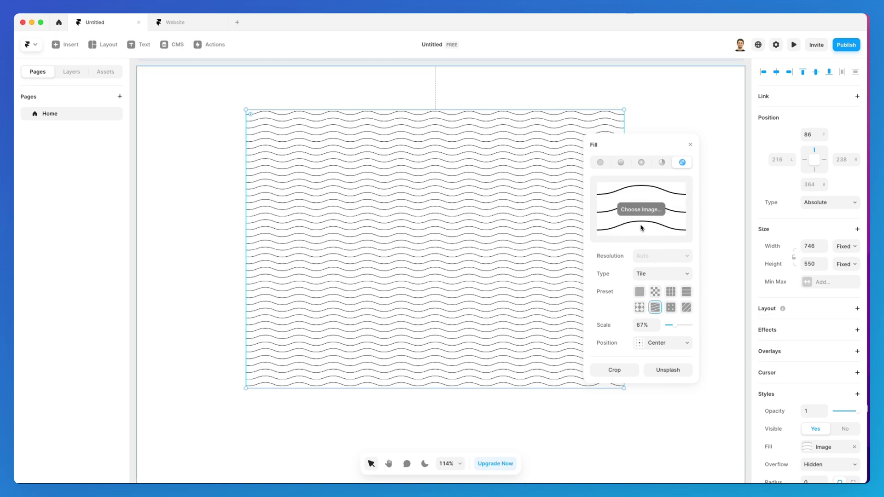
pyautogui.press('super+z')
pyautogui.press('super+z')
pyautogui.press('super+z')
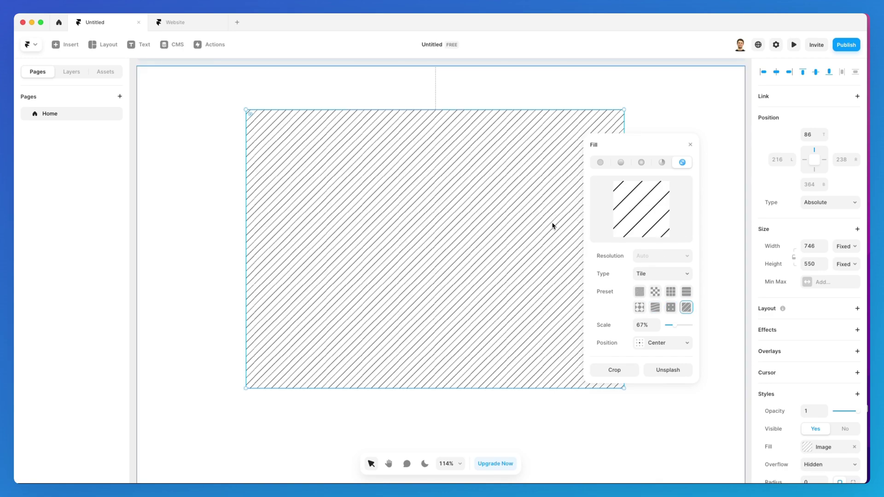
pyautogui.press('super+z')
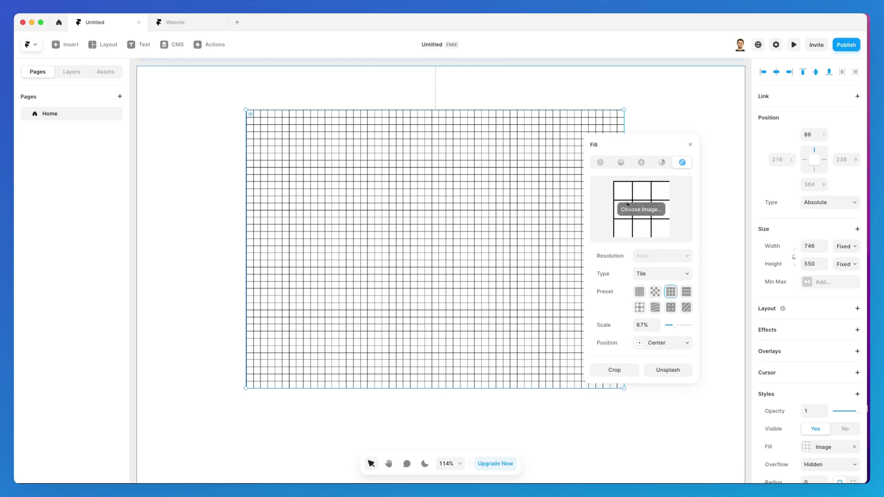
pyautogui.press('super+z')
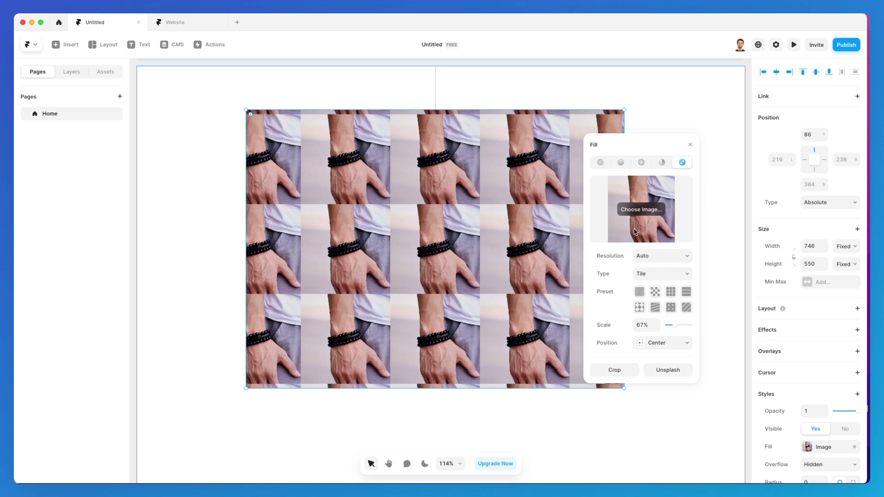
# Change the image type from Tile to Fill so one photo covers the 746 × 550 frame.
pyautogui.click(661, 274)
pyautogui.click(651, 247)
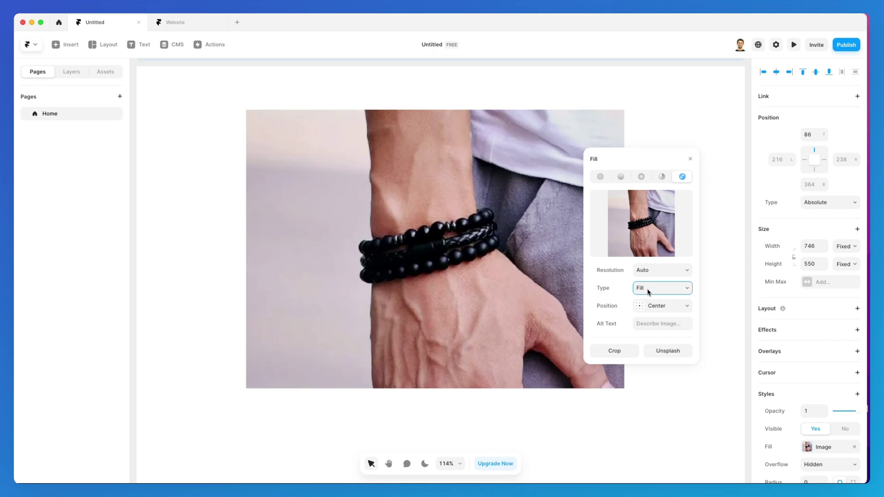
pyautogui.click(659, 322)
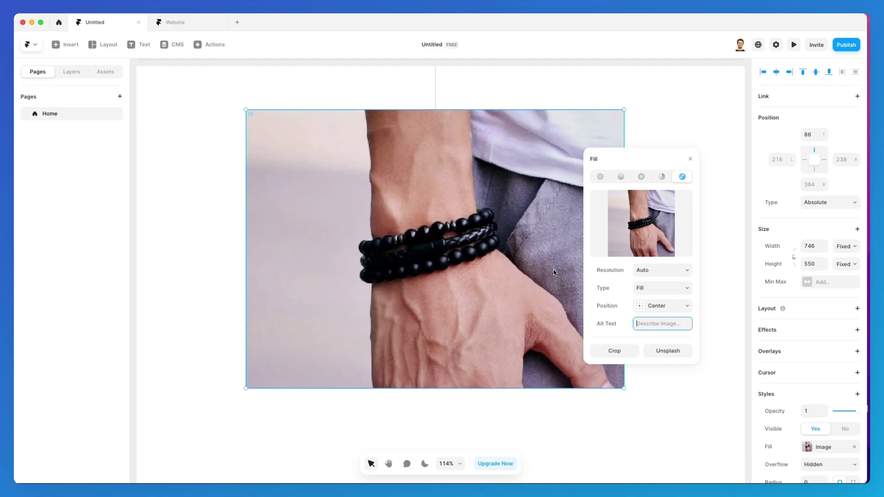
# Enter the alt text 'man wearing bracelet' and move the fill settings aside.
pyautogui.write('ma')
pyautogui.write('n wearing bracelet')
pyautogui.moveTo(652, 158); pyautogui.dragTo(698, 144)
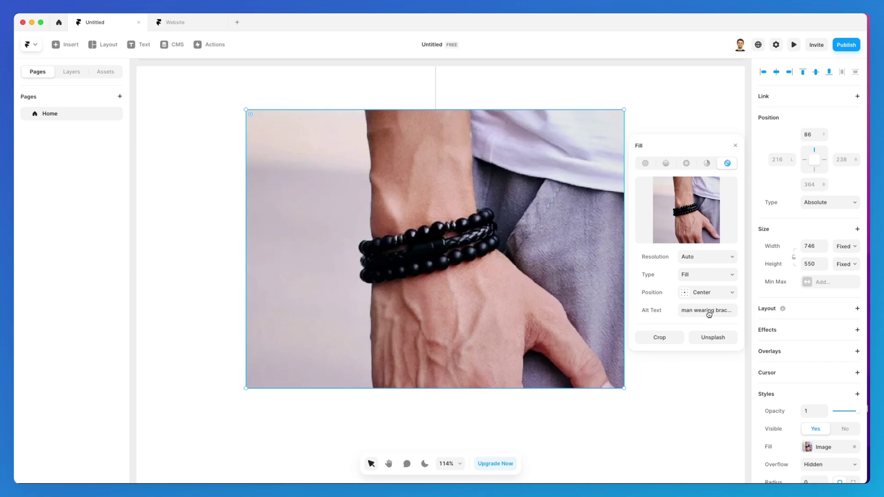
pyautogui.click(660, 338)
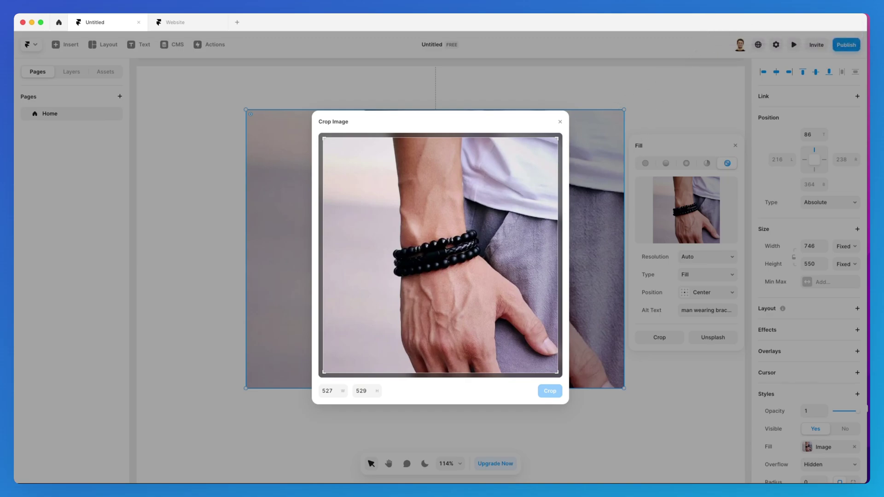
pyautogui.moveTo(558, 138); pyautogui.dragTo(447, 227)
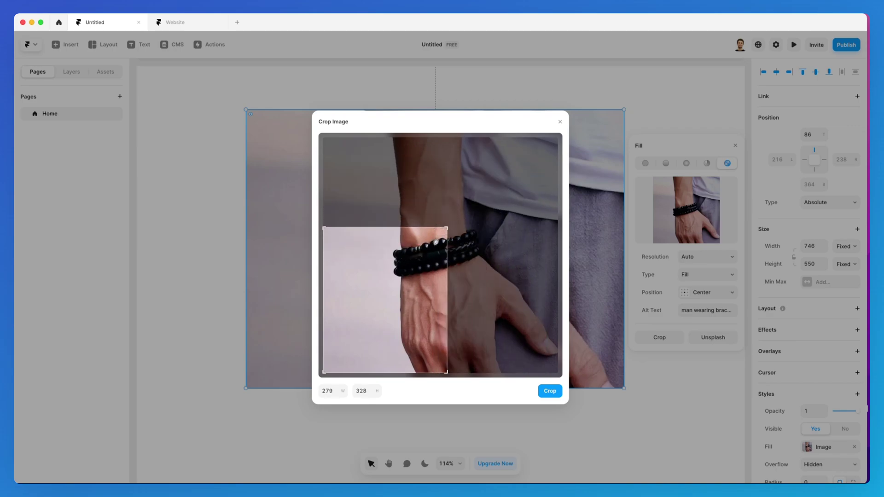
pyautogui.moveTo(414, 259); pyautogui.dragTo(445, 195)
pyautogui.click(330, 393)
pyautogui.write('284')
pyautogui.press('Return')
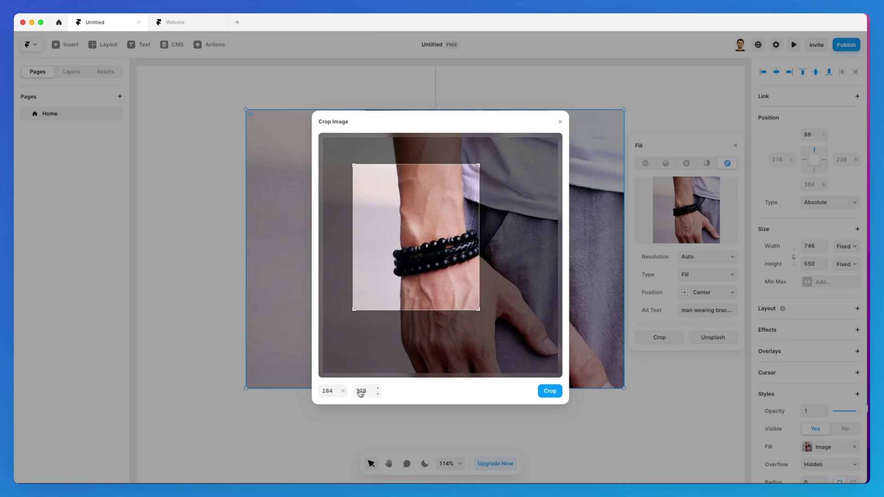
pyautogui.moveTo(377, 390); pyautogui.dragTo(381, 391)
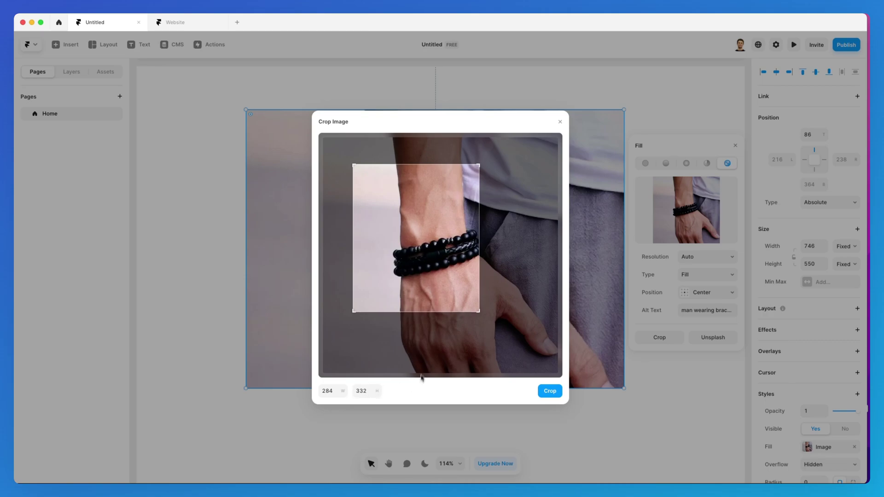
pyautogui.moveTo(433, 256); pyautogui.dragTo(442, 220)
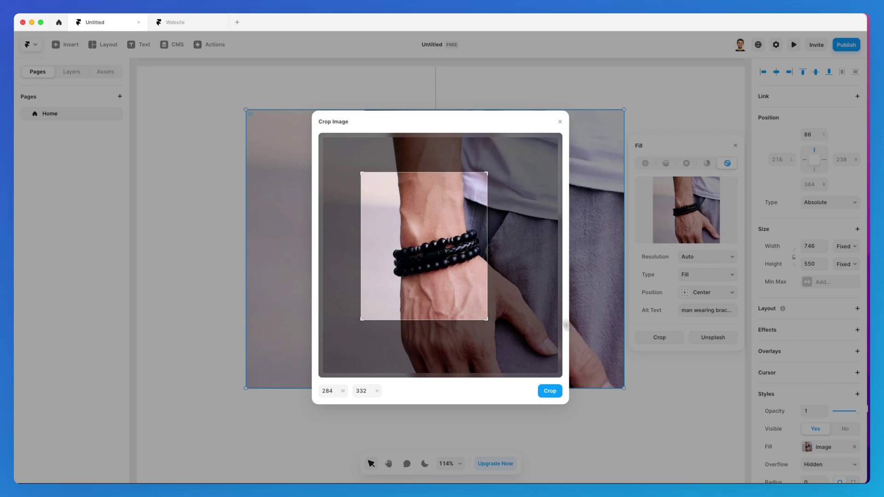
pyautogui.click(549, 391)
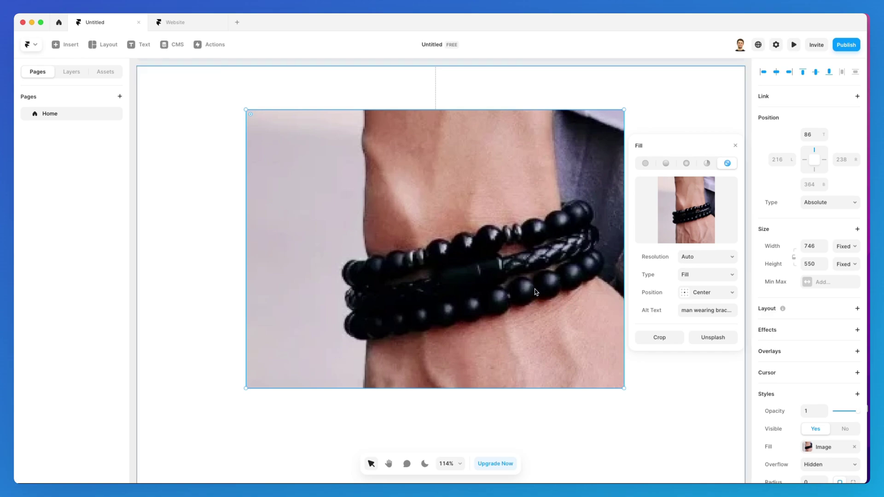
pyautogui.press('super+z')
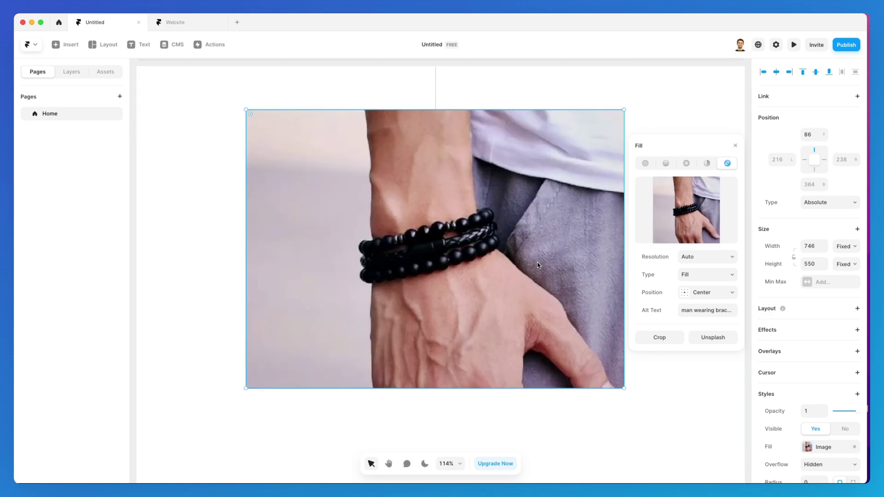
# Search Unsplash for 'minimal' stock photos and scroll through the results.
pyautogui.click(713, 339)
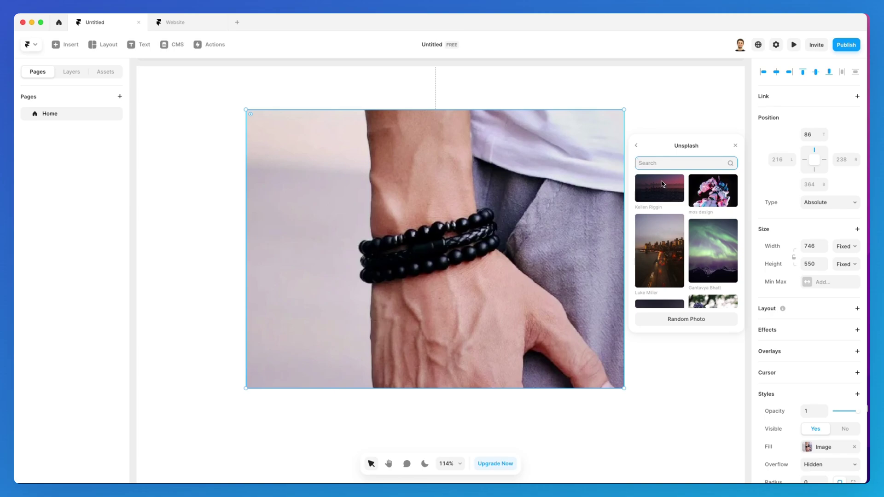
pyautogui.write('minimal')
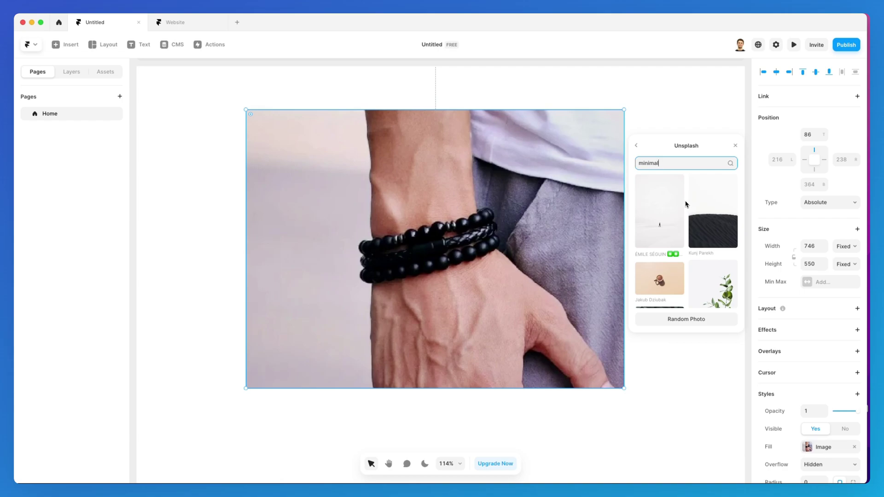
pyautogui.scroll(-1, 685, 203)
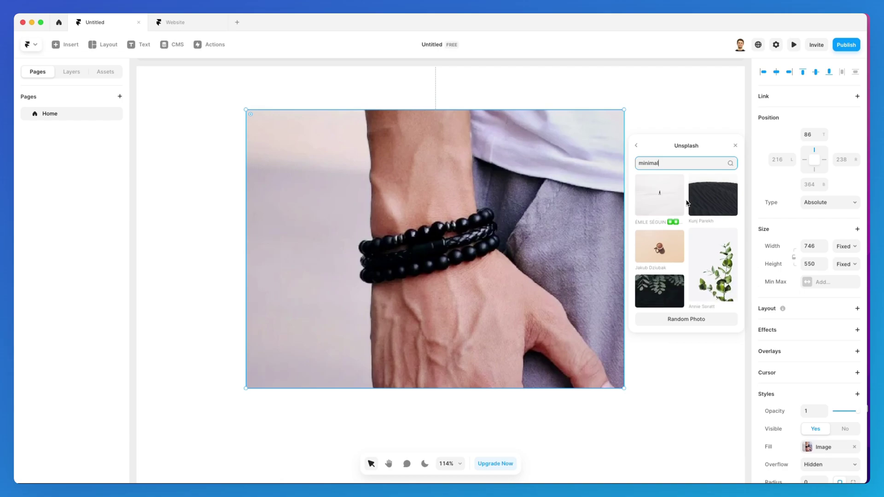
pyautogui.scroll(-3, 686, 203)
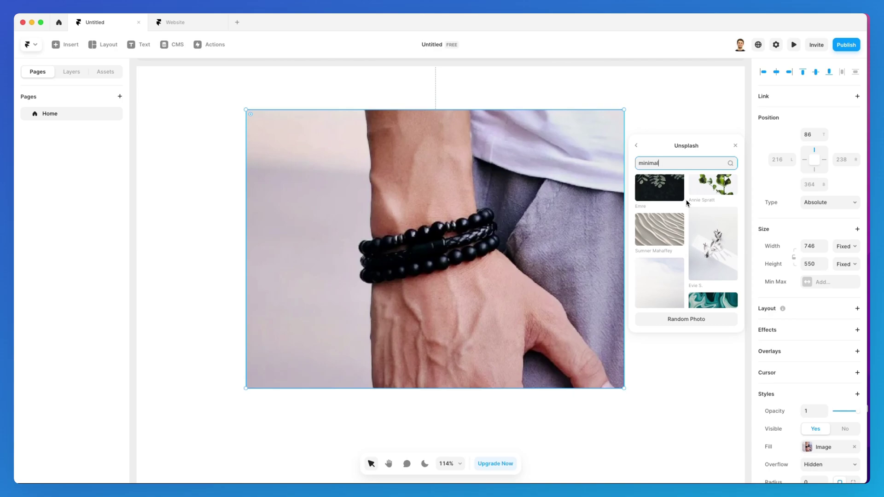
pyautogui.scroll(-3, 686, 202)
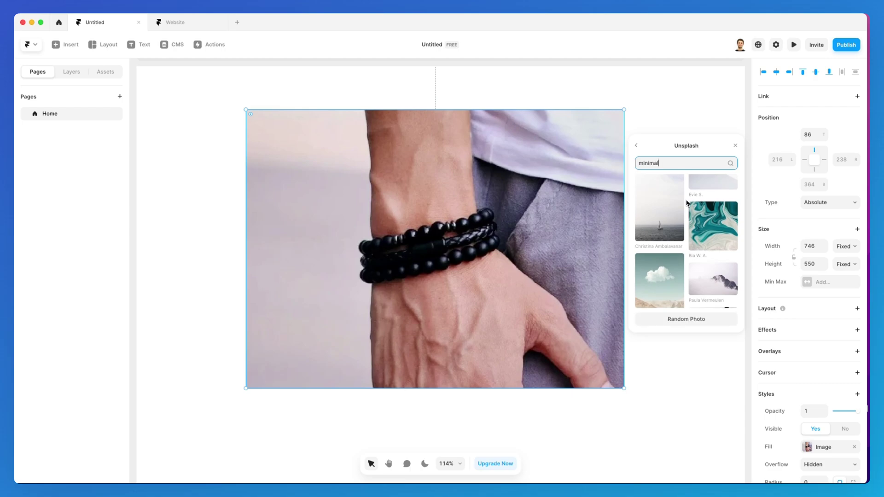
pyautogui.scroll(-5, 686, 203)
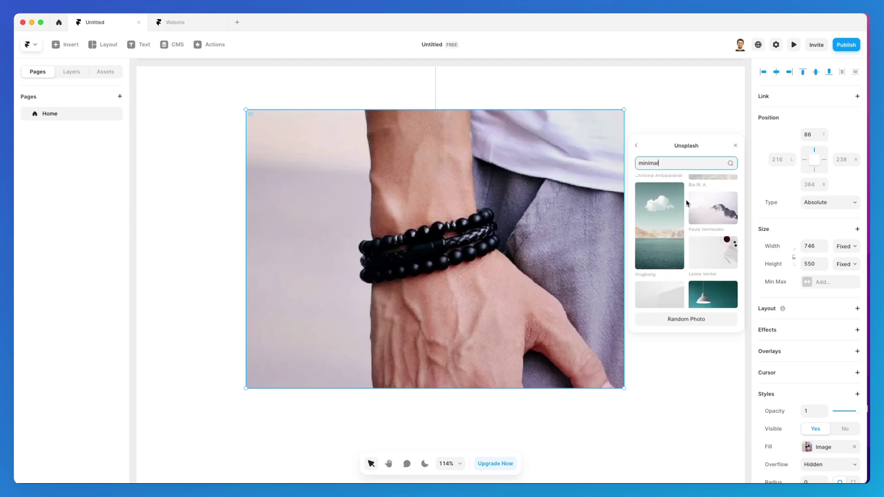
pyautogui.scroll(-5, 687, 202)
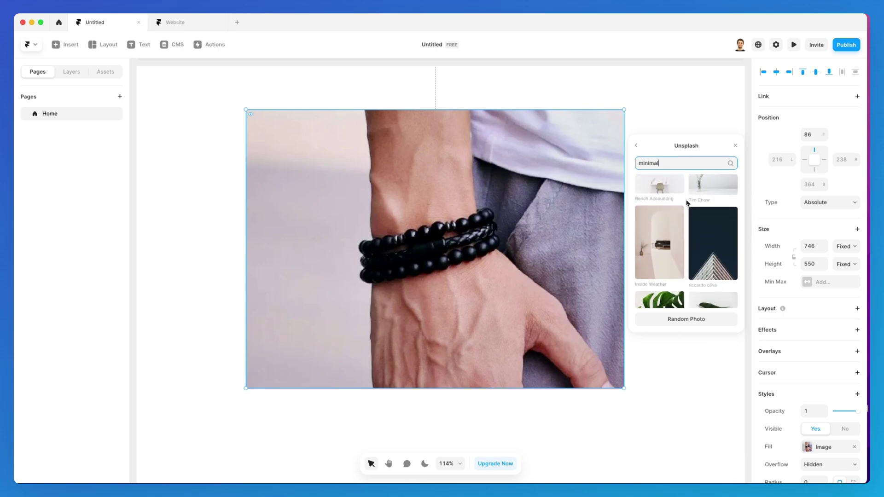
pyautogui.scroll(-4, 687, 203)
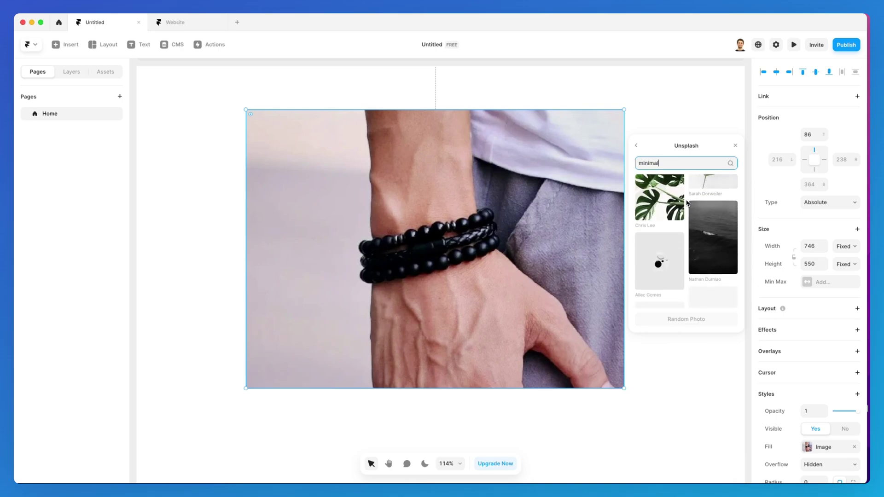
pyautogui.scroll(-5, 686, 203)
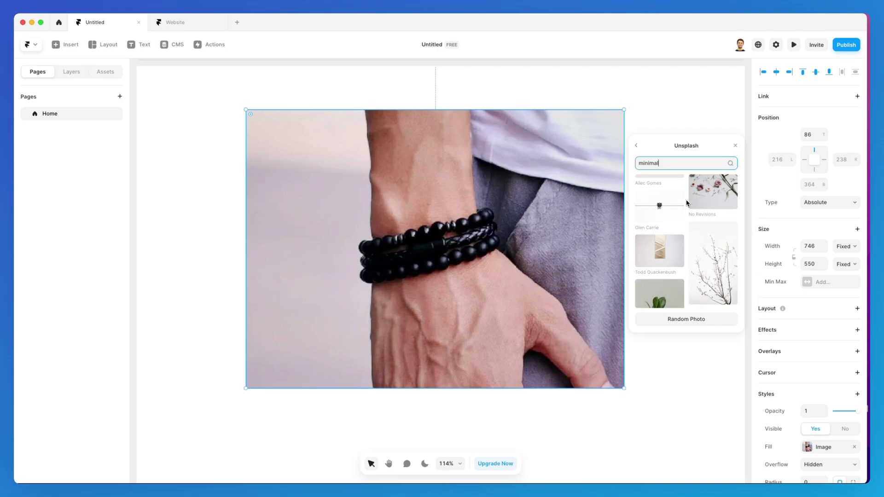
pyautogui.scroll(-2, 686, 203)
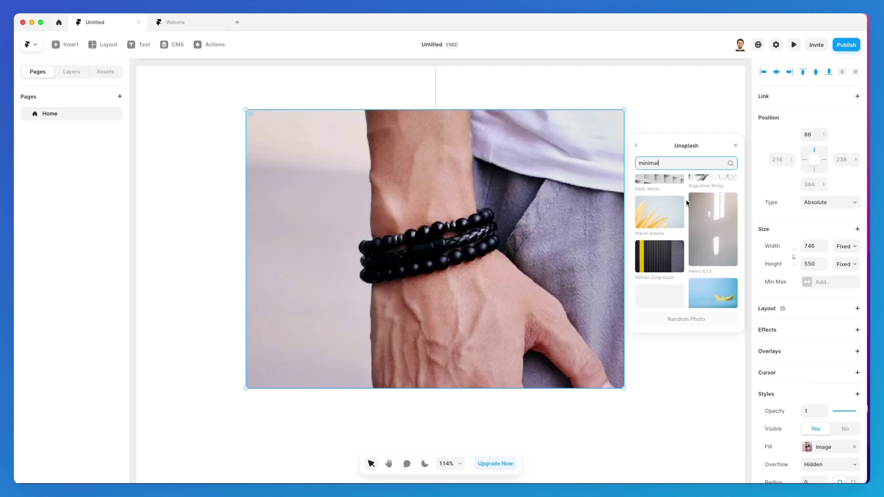
pyautogui.scroll(-3, 687, 205)
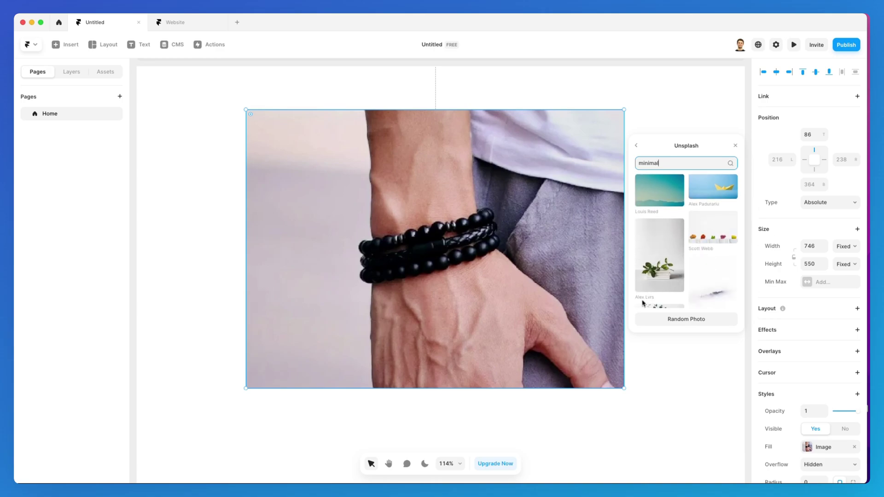